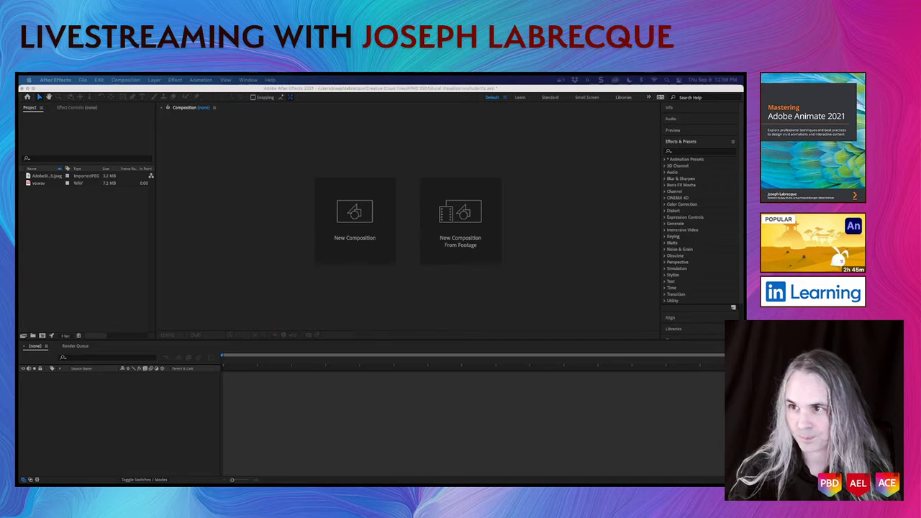
Check the grass image and vo.wav properties, and create a 1280 × 720, 30 fps composition with a duration of 0:00:60:00
{"action": "left_click", "coordinate": [40, 177]}
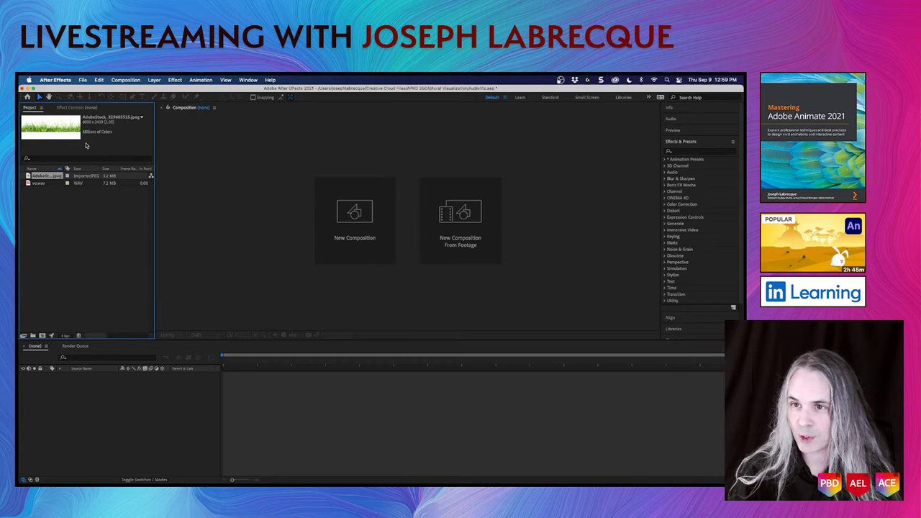
{"action": "left_click", "coordinate": [43, 182]}
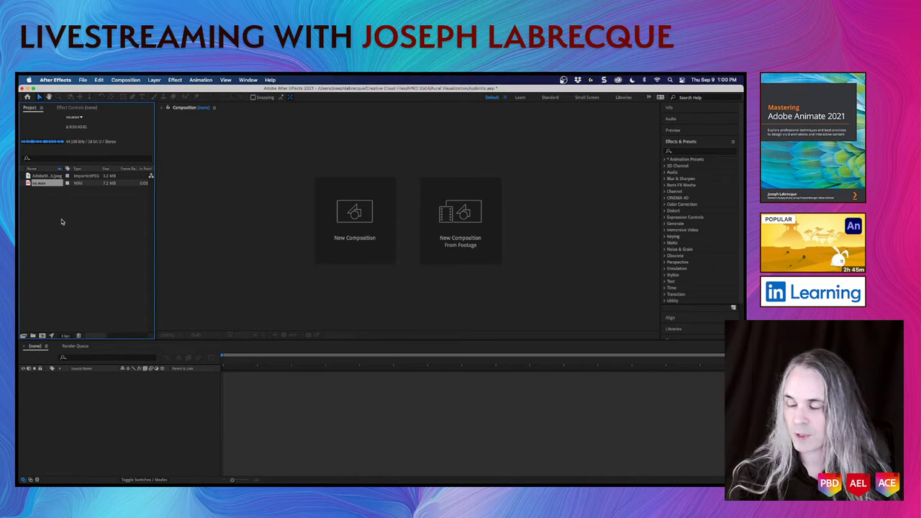
{"action": "left_click", "coordinate": [248, 247]}
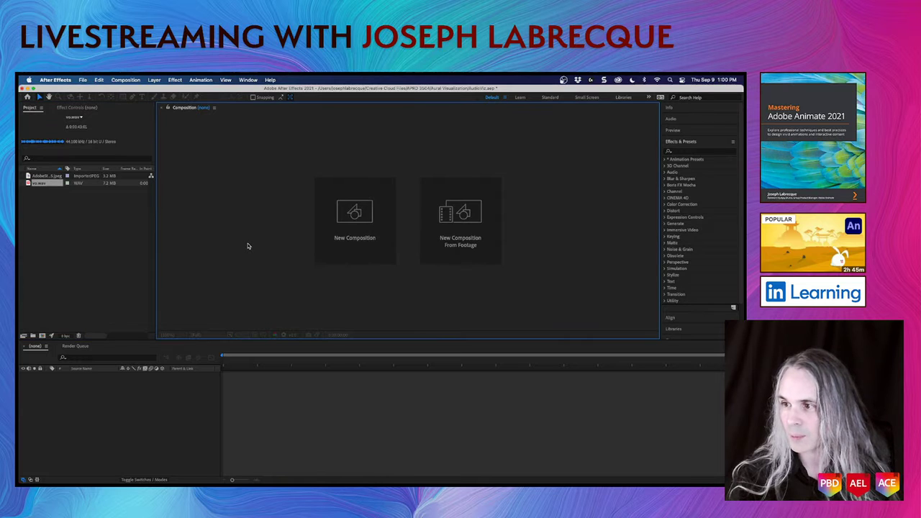
{"action": "left_click", "coordinate": [353, 218]}
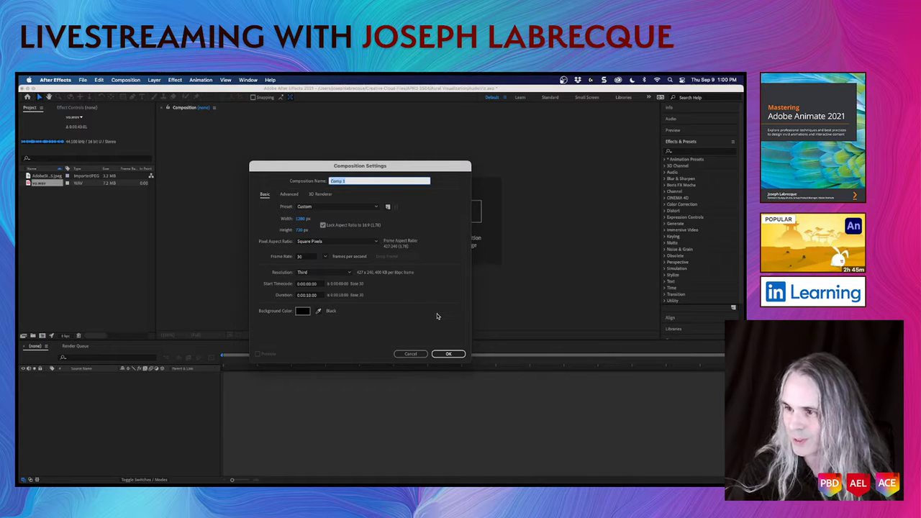
{"action": "left_click", "coordinate": [311, 296]}
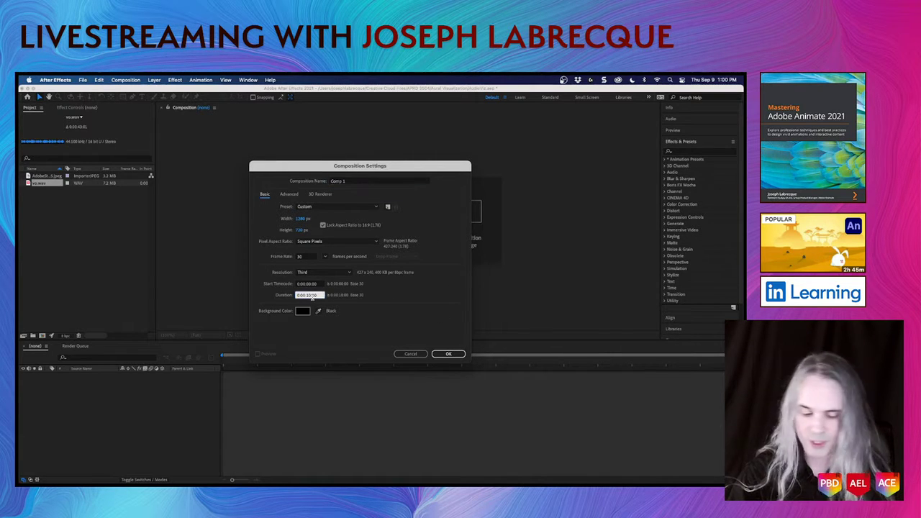
{"action": "key", "text": "BackSpace"}
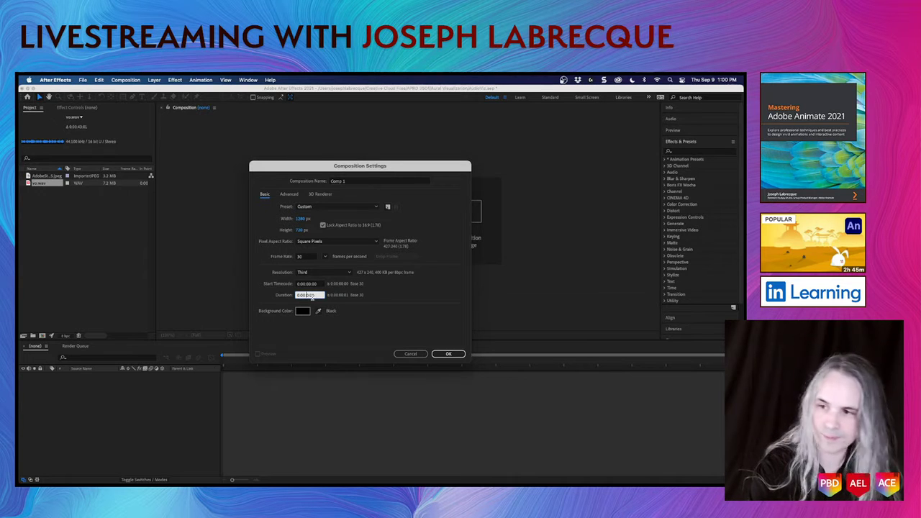
{"action": "type", "text": "6"}
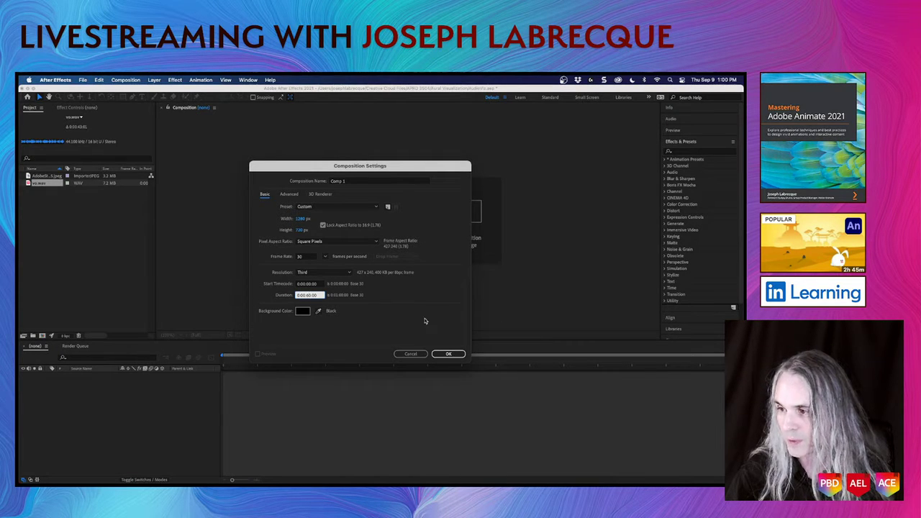
{"action": "left_click", "coordinate": [446, 354]}
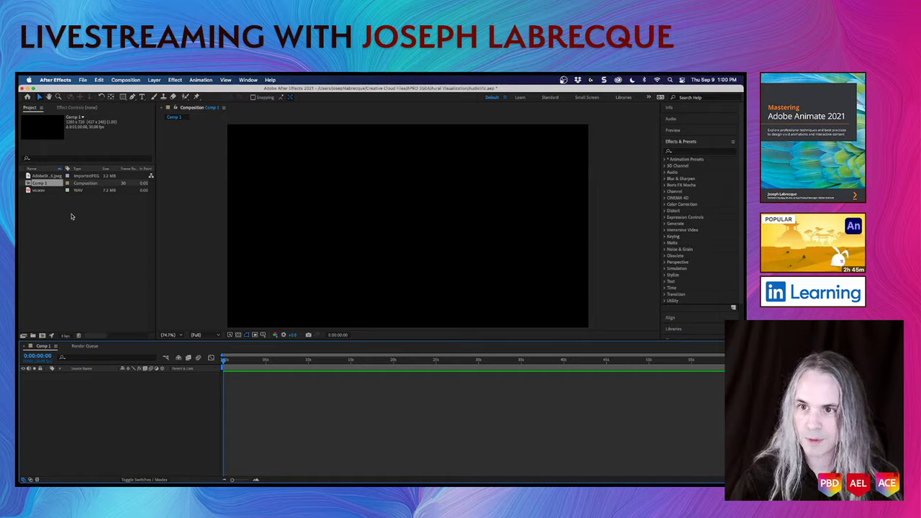
Add vo.wav to the Comp 1 timeline with its audio waveform displayed, and play back the opening of it
{"action": "left_click", "coordinate": [42, 190]}
{"action": "left_click_drag", "start_coordinate": [42, 192], "coordinate": [108, 449]}
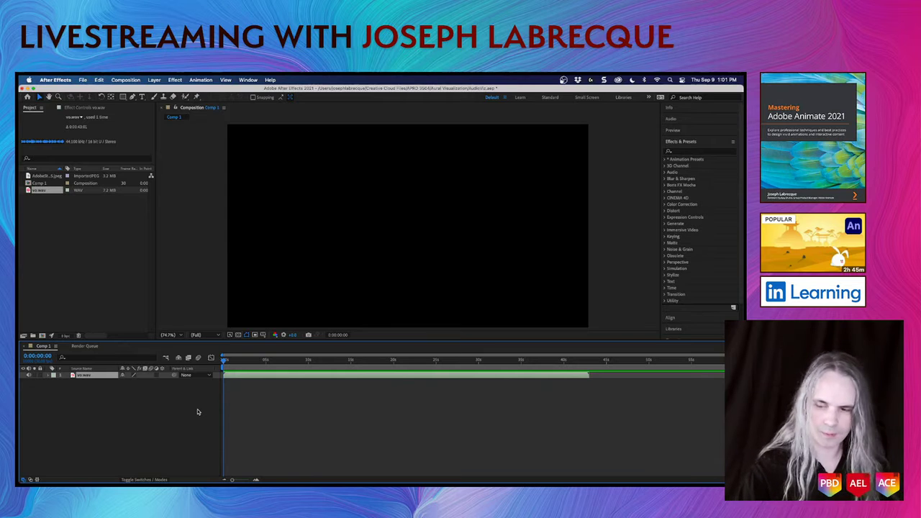
{"action": "key", "text": "l"}
{"action": "key", "text": "l"}
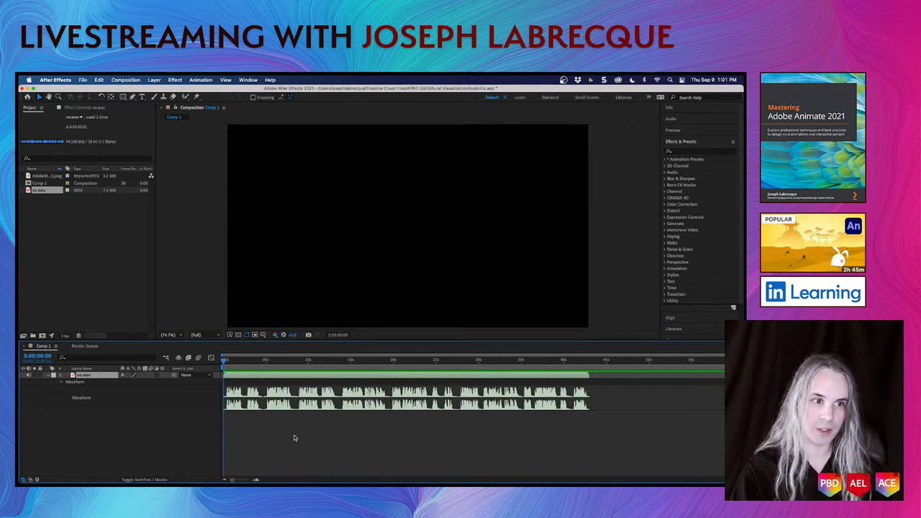
{"action": "key", "text": "space"}
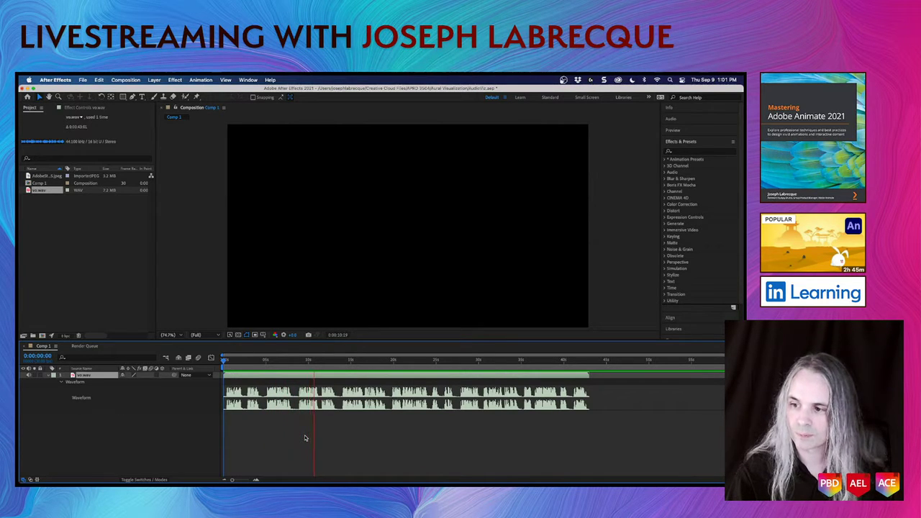
{"action": "key", "text": "space"}
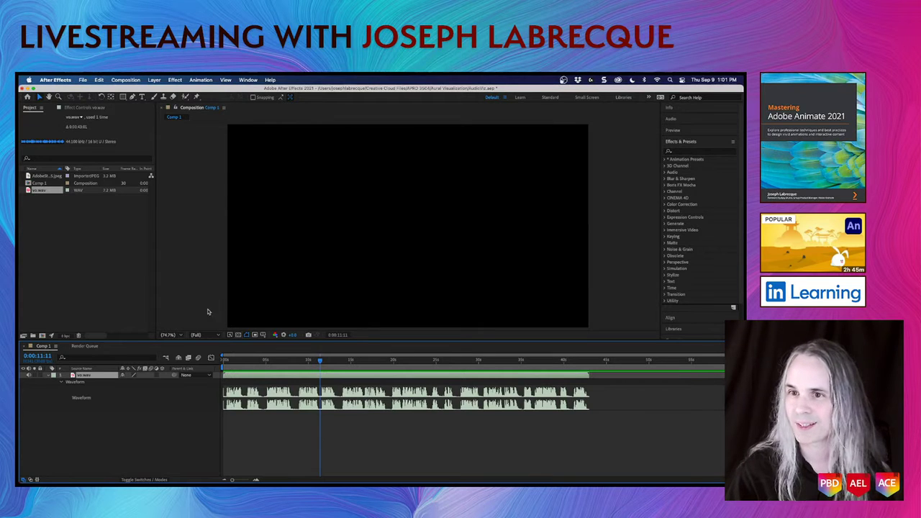
Add the AdobeStock grass JPEG to the Comp 1 timeline and place it above the vo.wav layer
{"action": "left_click", "coordinate": [64, 242]}
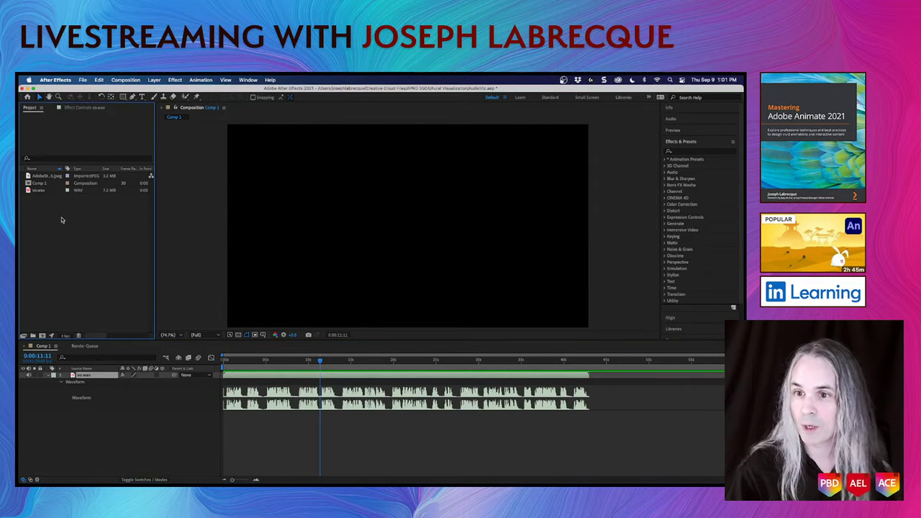
{"action": "left_click", "coordinate": [44, 176]}
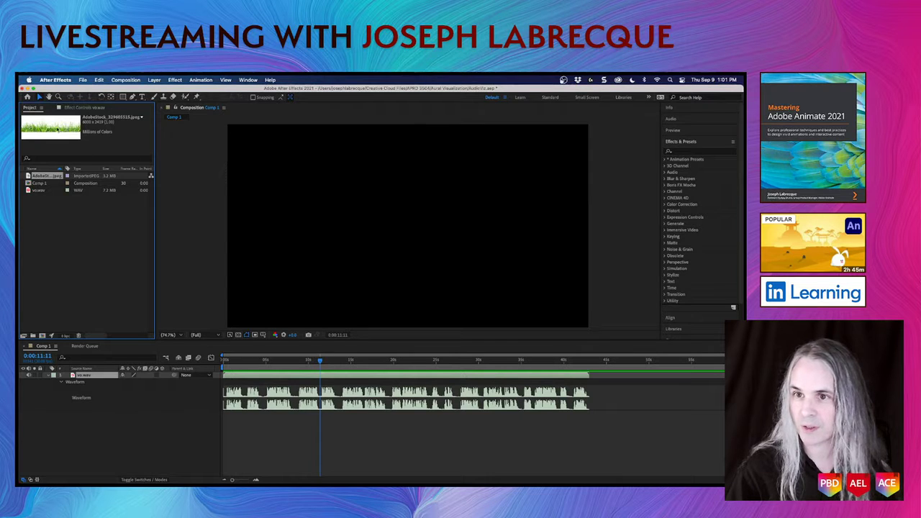
{"action": "left_click_drag", "start_coordinate": [48, 177], "coordinate": [91, 434]}
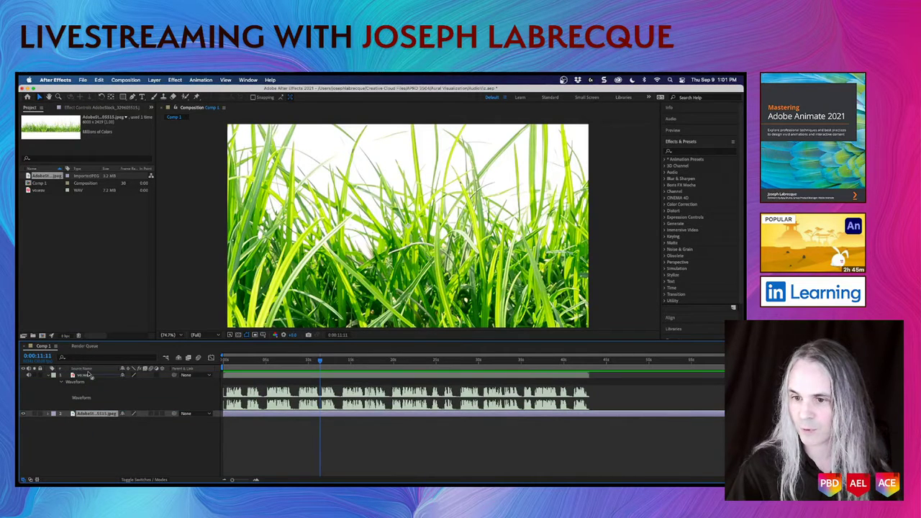
{"action": "key", "text": "super+bracketright"}
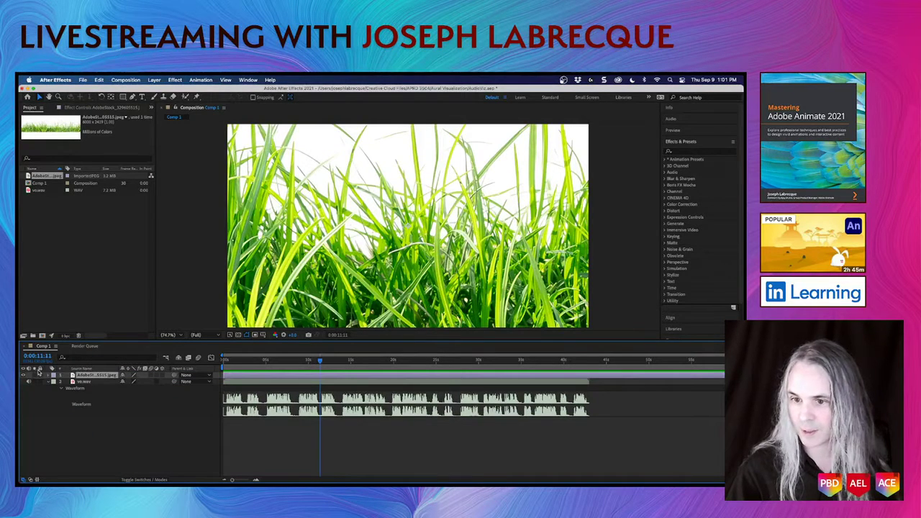
Scale the grass layer to 34% at the start of the timeline and reposition it to about 1016, 559 along the frame's lower edge
{"action": "left_click", "coordinate": [48, 374]}
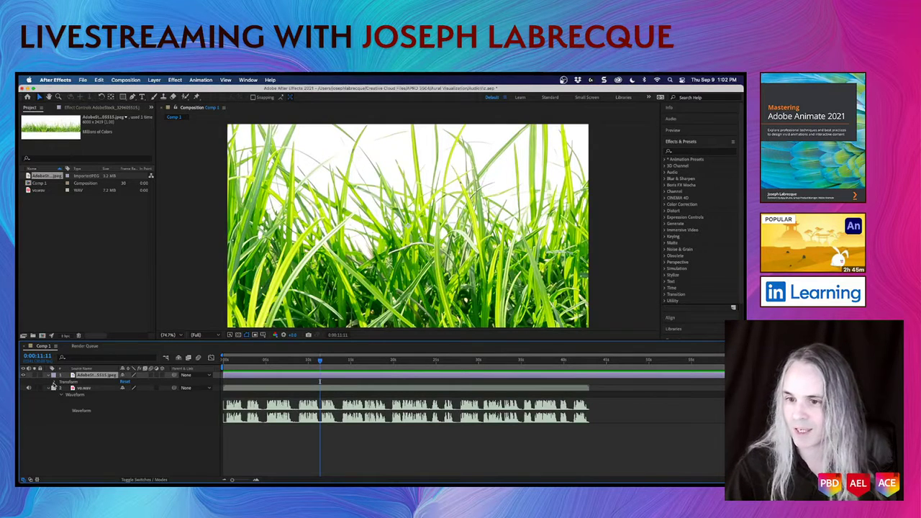
{"action": "left_click", "coordinate": [53, 384]}
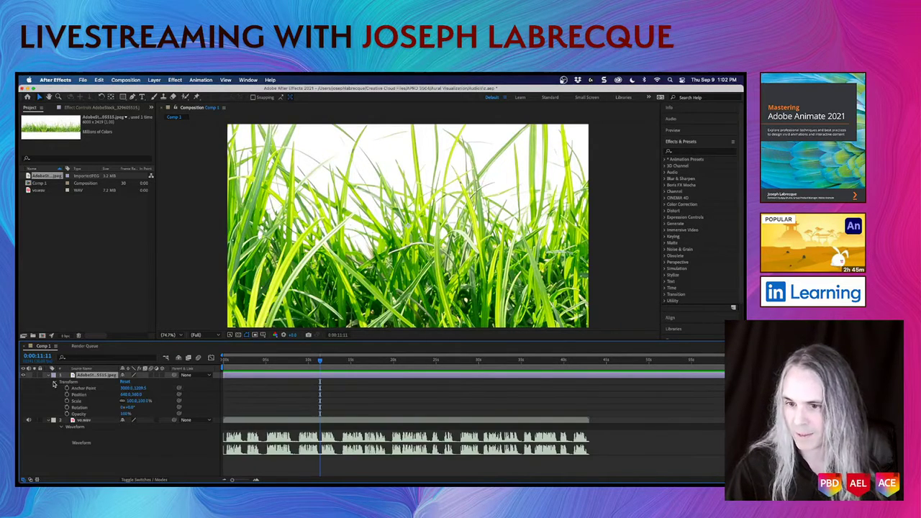
{"action": "key", "text": "Home"}
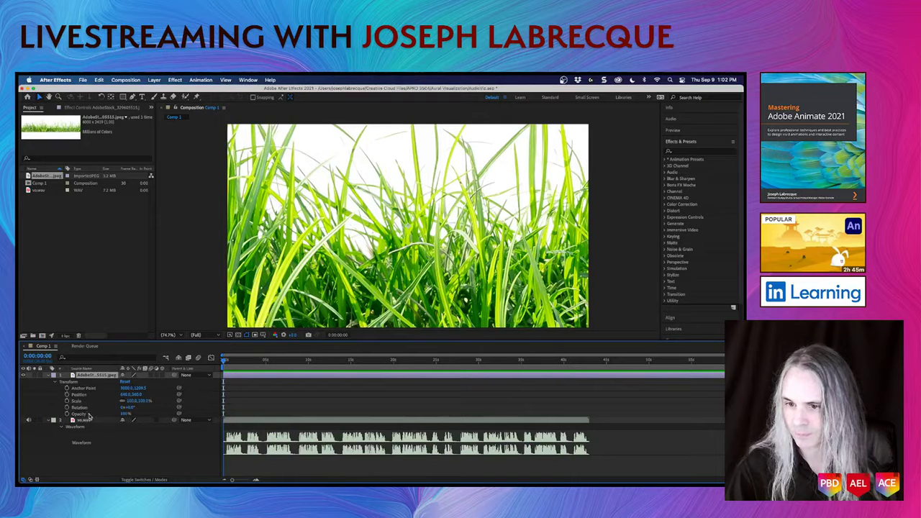
{"action": "left_click_drag", "start_coordinate": [132, 404], "coordinate": [107, 402]}
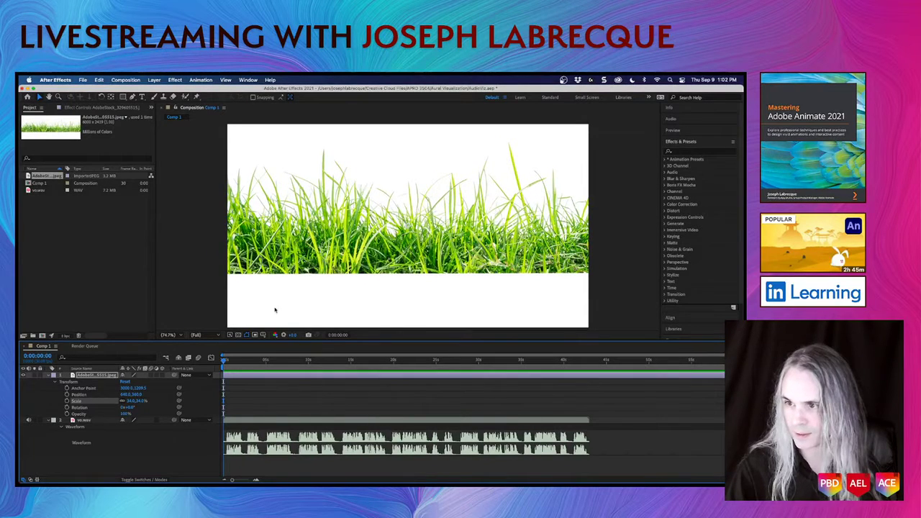
{"action": "left_click_drag", "start_coordinate": [364, 225], "coordinate": [470, 282]}
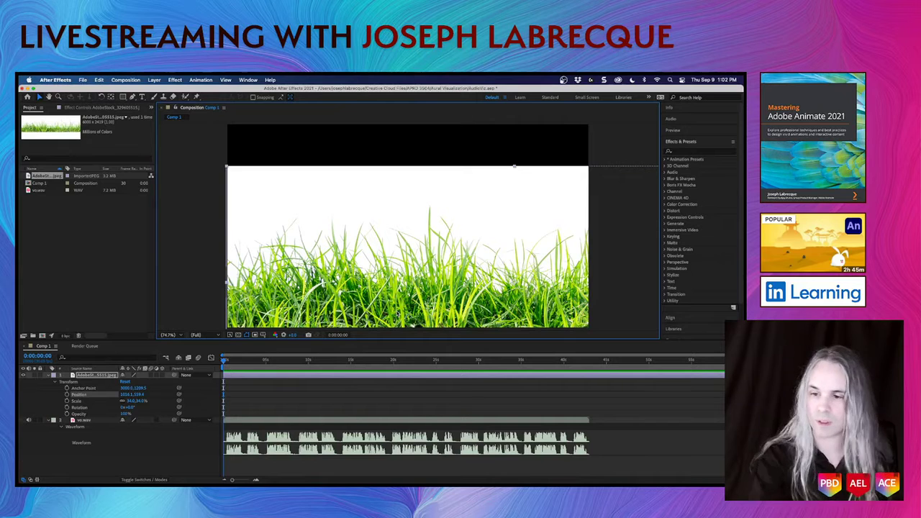
Create a white (FFFFFF) 1280 × 720 solid named White Solid 1 and place it directly below the grass layer
{"action": "right_click", "coordinate": [89, 463]}
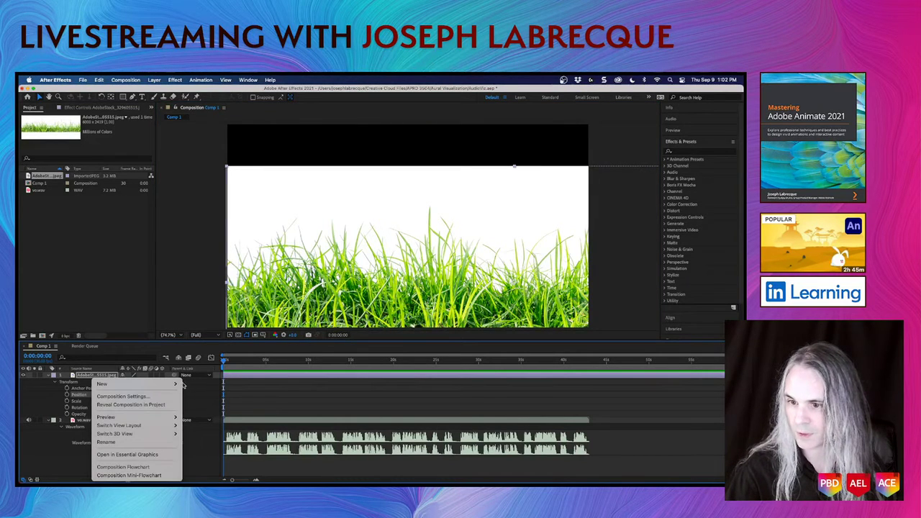
{"action": "mouse_move", "coordinate": [115, 384]}
{"action": "left_click", "coordinate": [210, 409]}
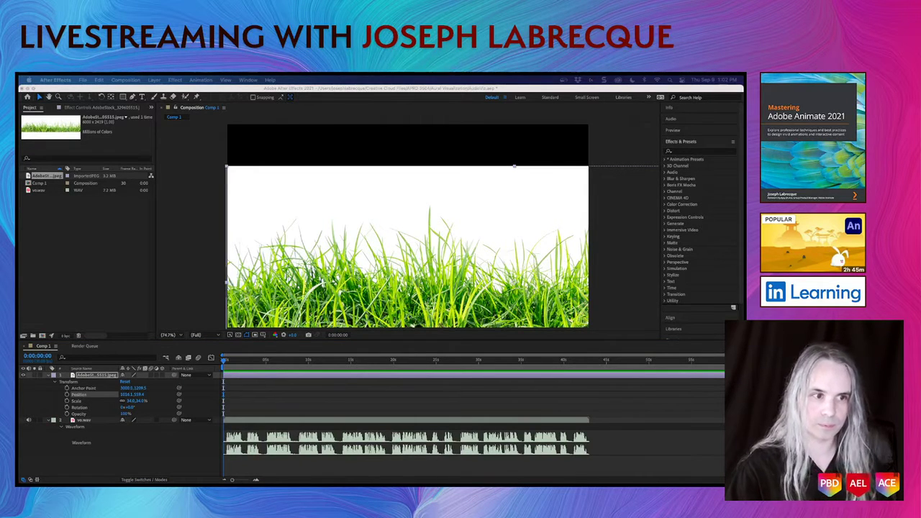
{"action": "left_click_drag", "start_coordinate": [741, 154], "coordinate": [420, 154]}
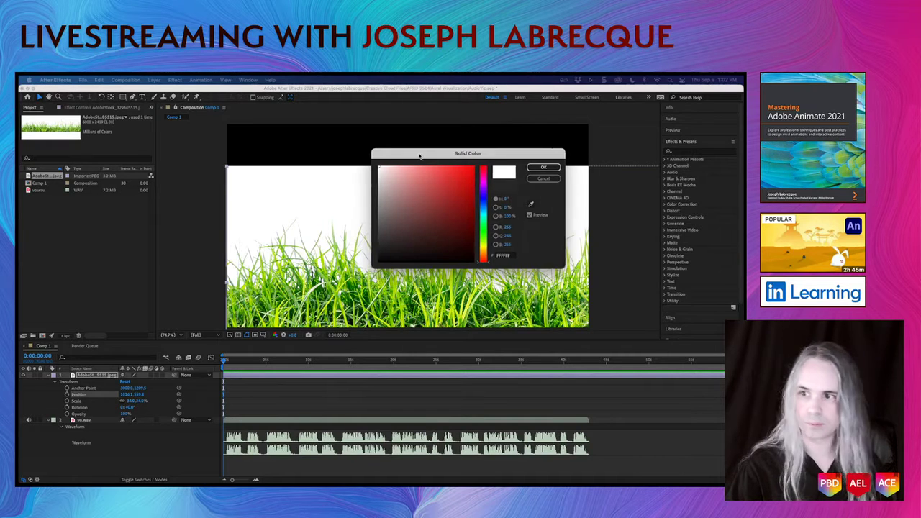
{"action": "left_click", "coordinate": [545, 168]}
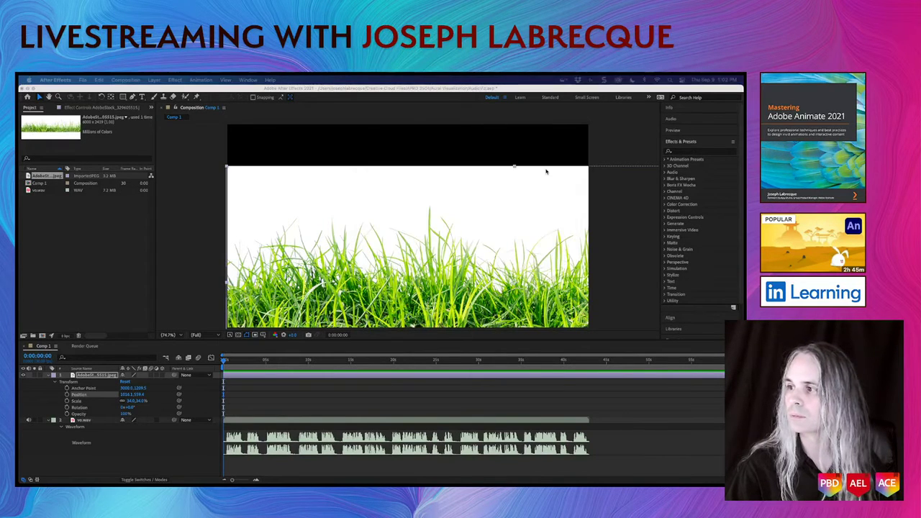
{"action": "left_click_drag", "start_coordinate": [438, 484], "coordinate": [407, 148]}
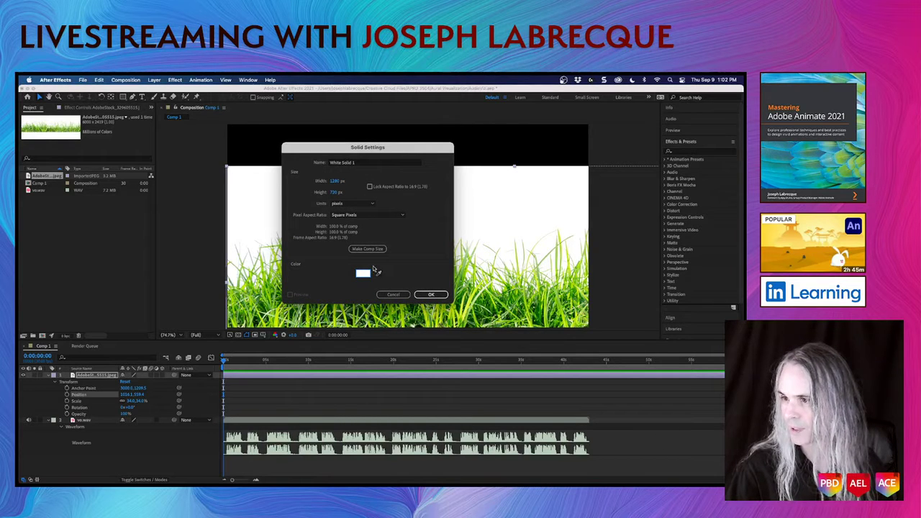
{"action": "left_click", "coordinate": [431, 295]}
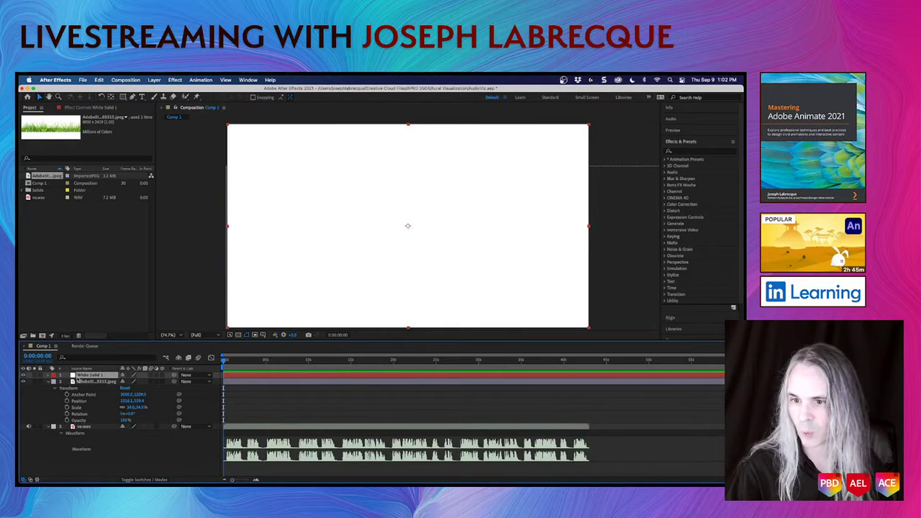
{"action": "left_click_drag", "start_coordinate": [79, 380], "coordinate": [77, 425]}
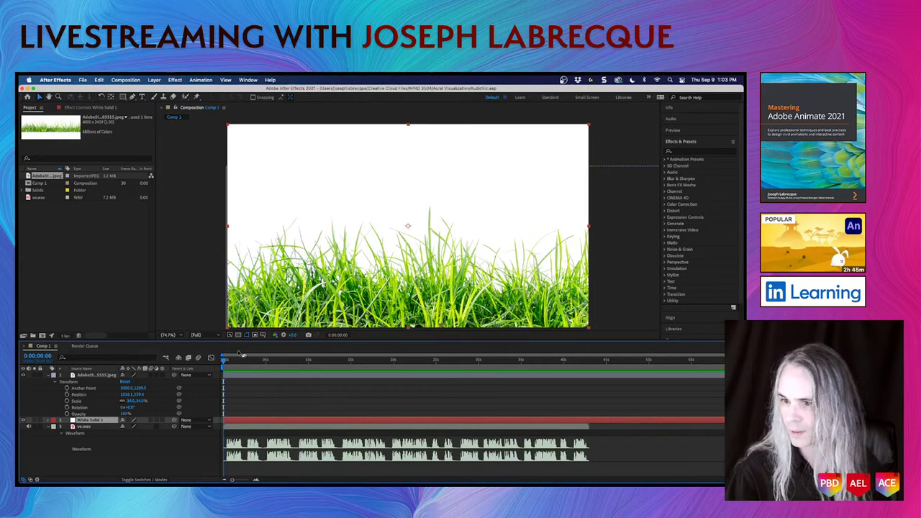
Set a starting Position keyframe on the grass layer at 0:00:00:00
{"action": "left_click", "coordinate": [232, 361]}
{"action": "left_click_drag", "start_coordinate": [232, 362], "coordinate": [218, 348]}
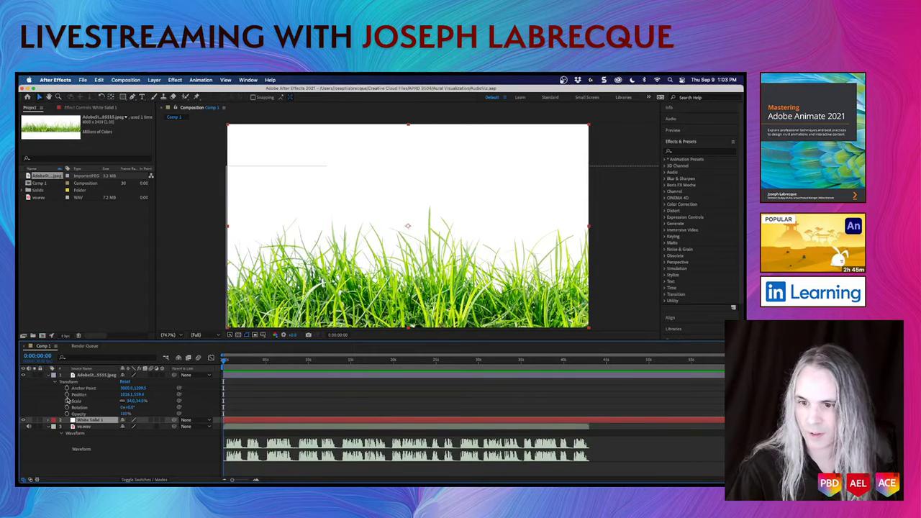
{"action": "left_click", "coordinate": [67, 395]}
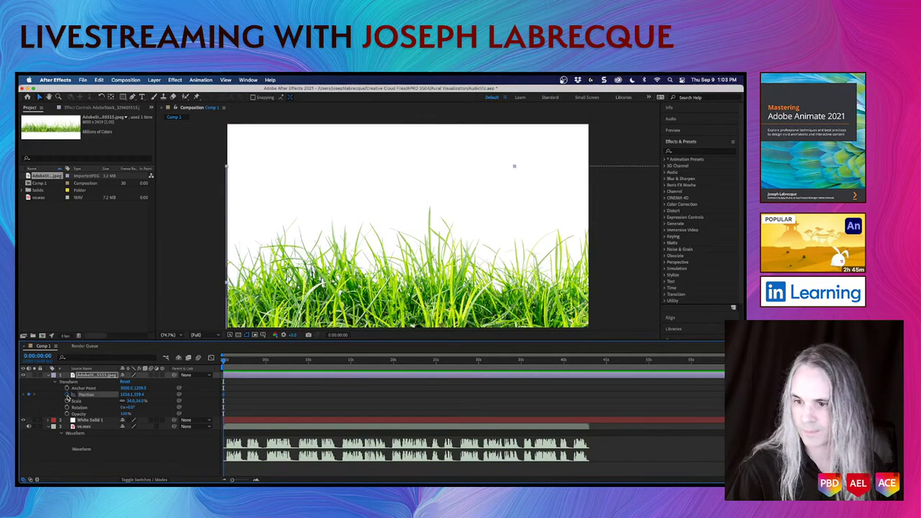
Add a second Position keyframe at 0:00:42:26, the end of the audio, with the grass shifted left to about 274, 559
{"action": "left_click_drag", "start_coordinate": [225, 360], "coordinate": [260, 360]}
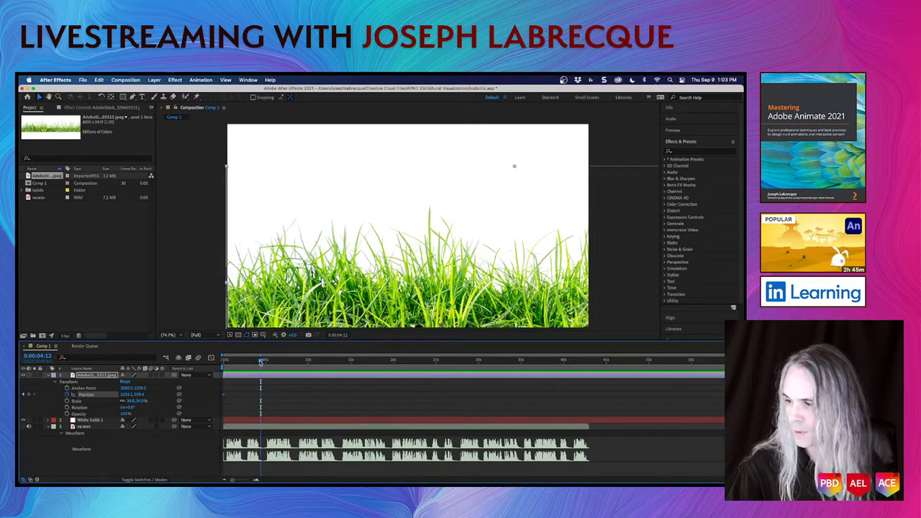
{"action": "left_click_drag", "start_coordinate": [260, 362], "coordinate": [565, 404]}
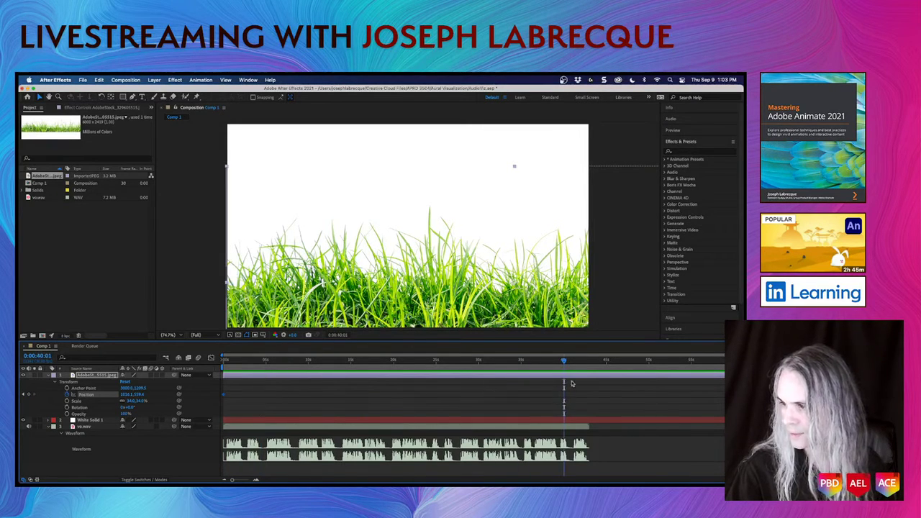
{"action": "left_click_drag", "start_coordinate": [565, 361], "coordinate": [589, 365]}
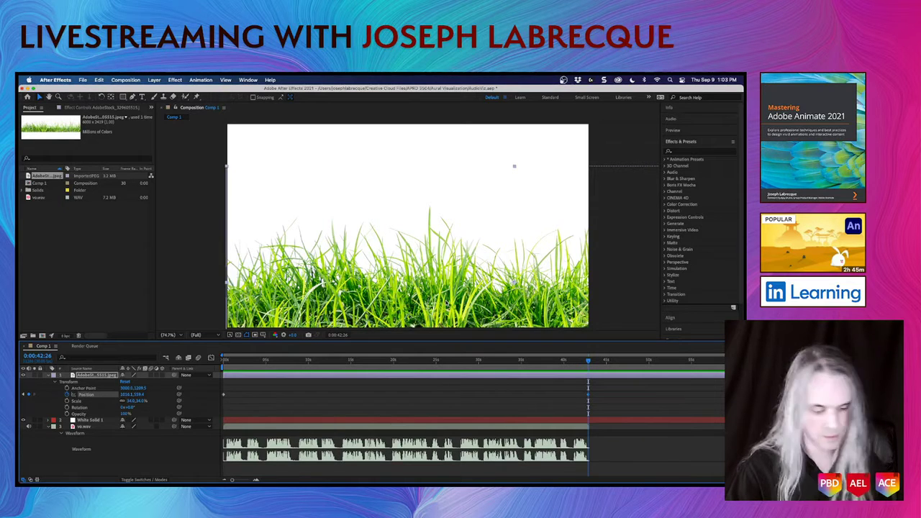
{"action": "left_click_drag", "start_coordinate": [451, 300], "coordinate": [351, 291]}
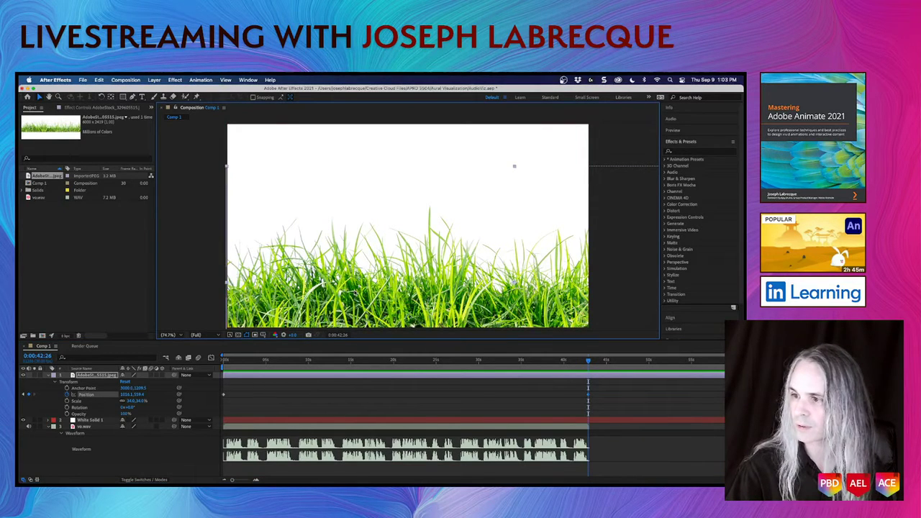
{"action": "left_click_drag", "start_coordinate": [415, 299], "coordinate": [208, 302]}
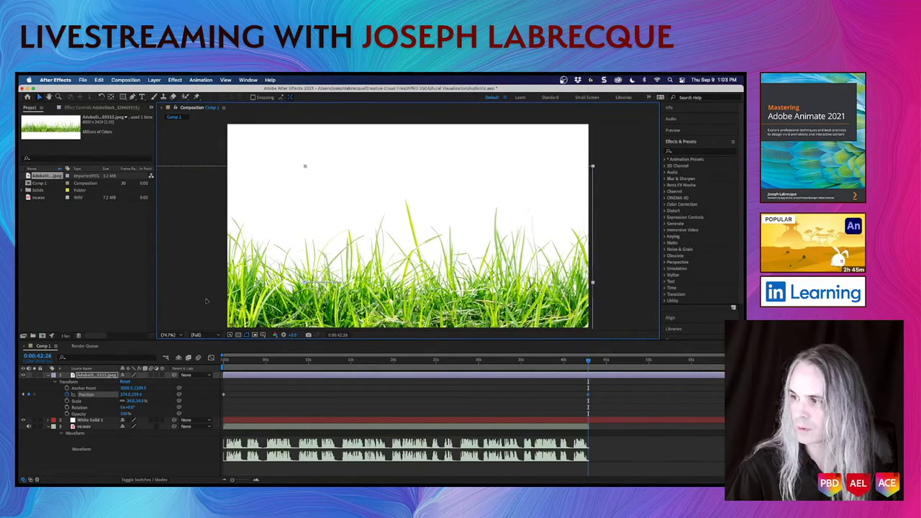
Preview the grass layer's panning motion with the voice-over from the start of the timeline
{"action": "left_click_drag", "start_coordinate": [253, 362], "coordinate": [170, 361]}
{"action": "key", "text": "space"}
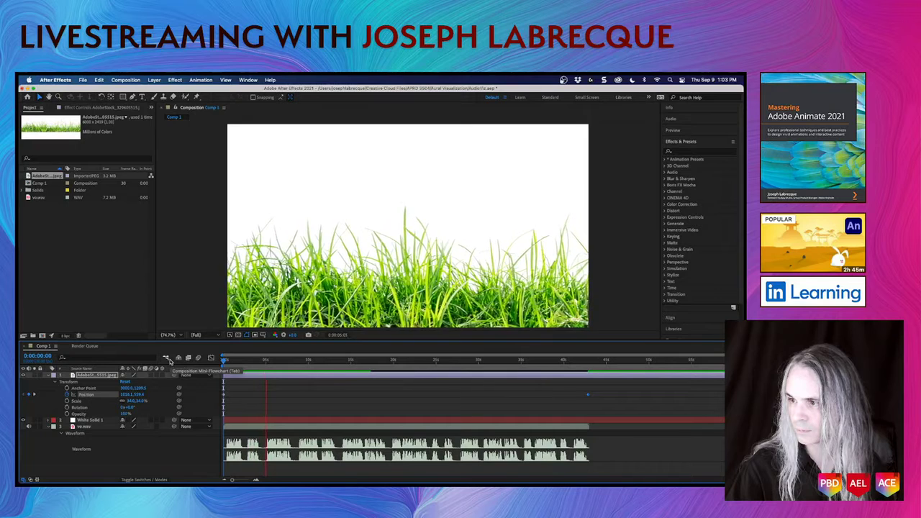
{"action": "key", "text": "space"}
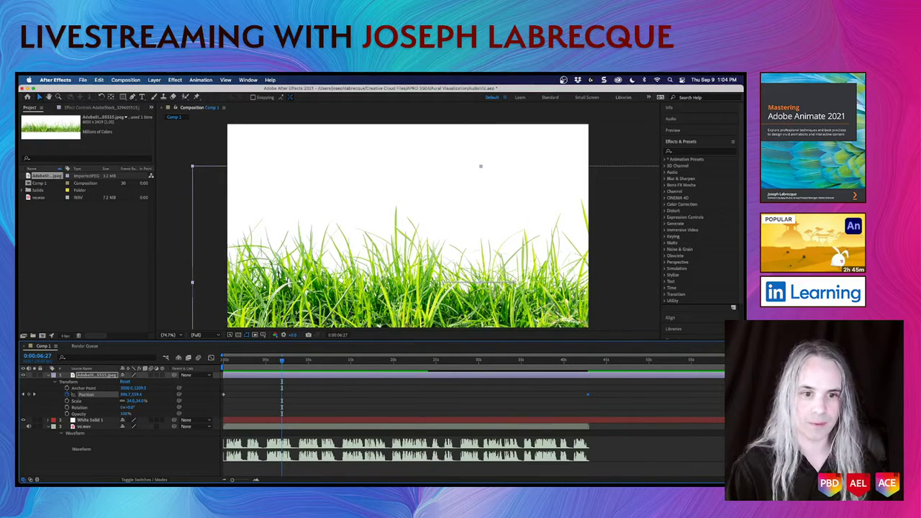
Return to the start of the timeline, and collapse and lock the grass, White Solid 1 and vo.wav layers
{"action": "left_click_drag", "start_coordinate": [282, 367], "coordinate": [150, 332]}
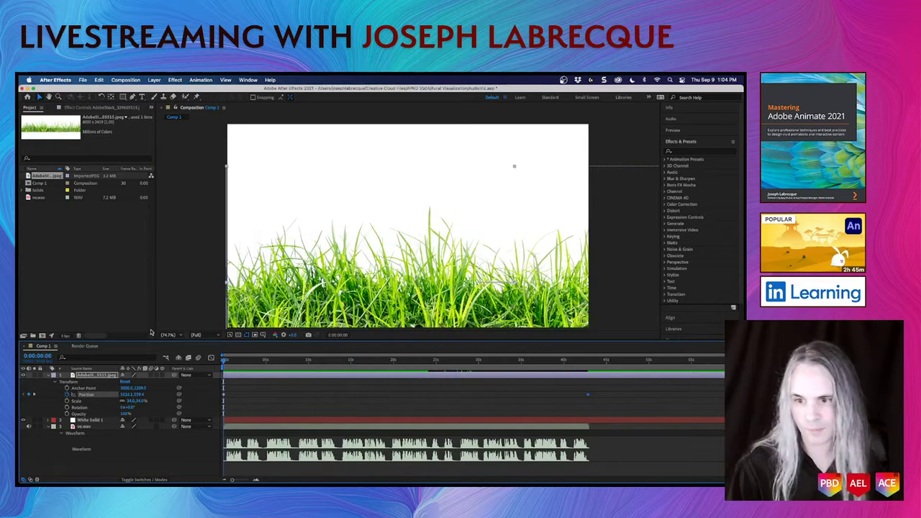
{"action": "left_click", "coordinate": [48, 375]}
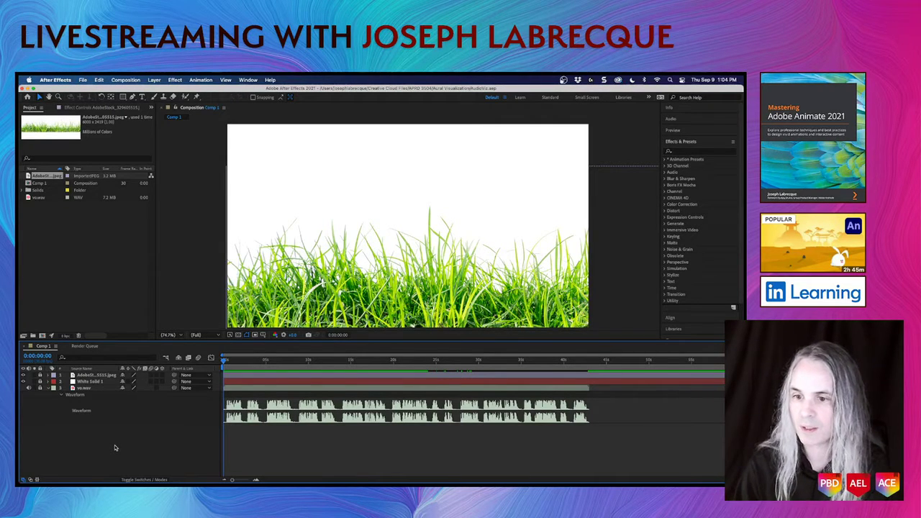
{"action": "left_click", "coordinate": [93, 377]}
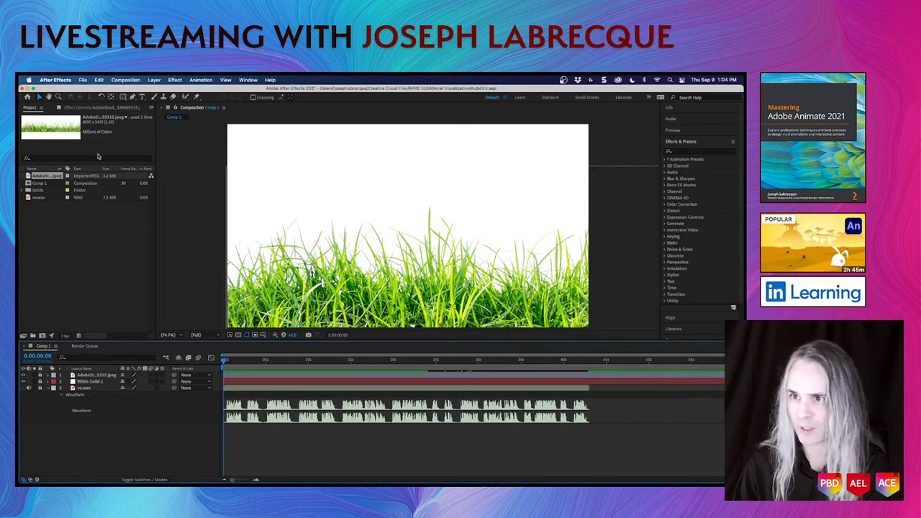
Add a text box reading LANDSCAPE 911 above the grass and enlarge it so both words fit on two lines
{"action": "left_click", "coordinate": [143, 97]}
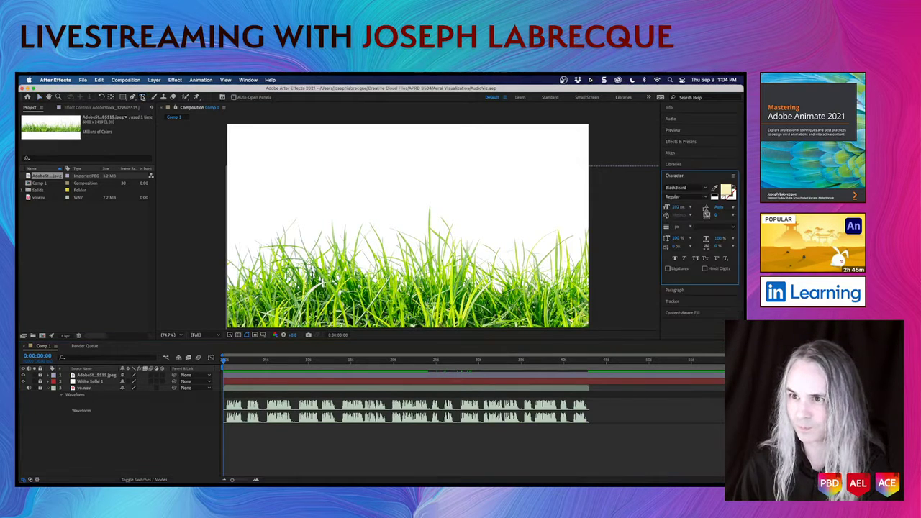
{"action": "left_click_drag", "start_coordinate": [363, 160], "coordinate": [483, 206]}
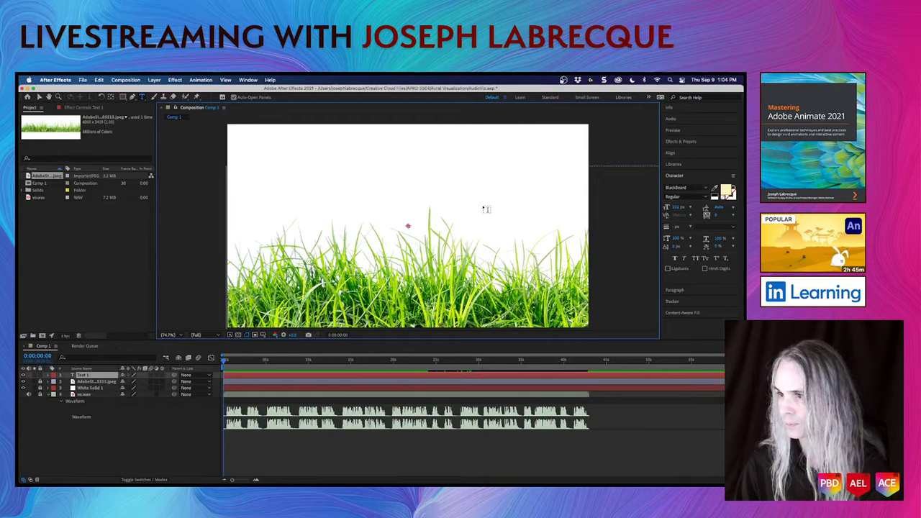
{"action": "type", "text": "LAND"}
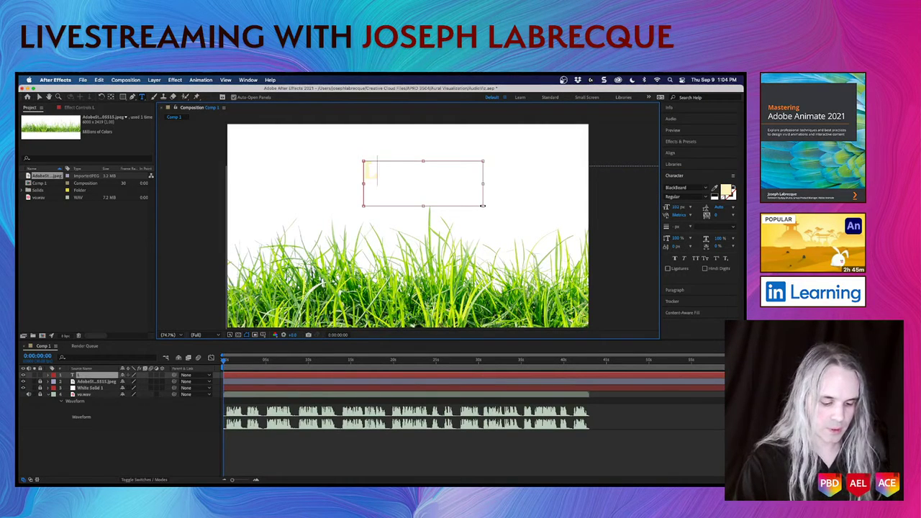
{"action": "type", "text": "SCAPE"}
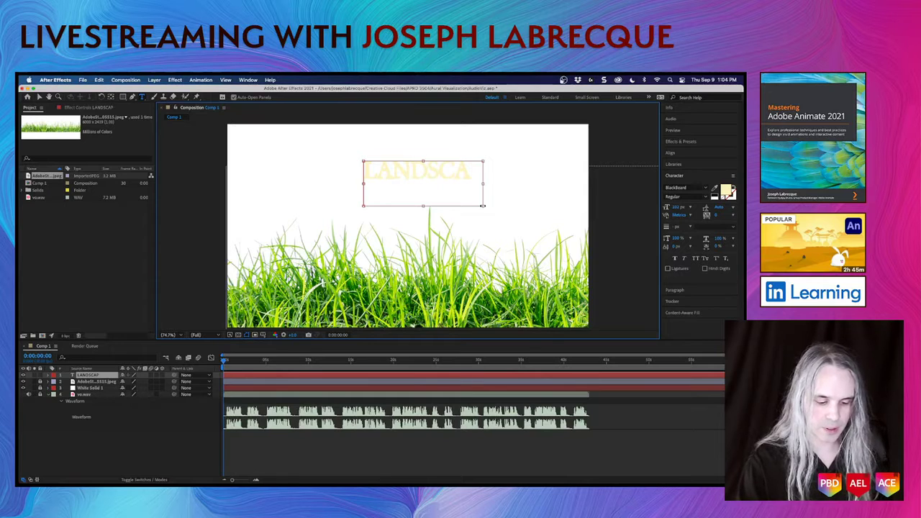
{"action": "type", "text": " 911"}
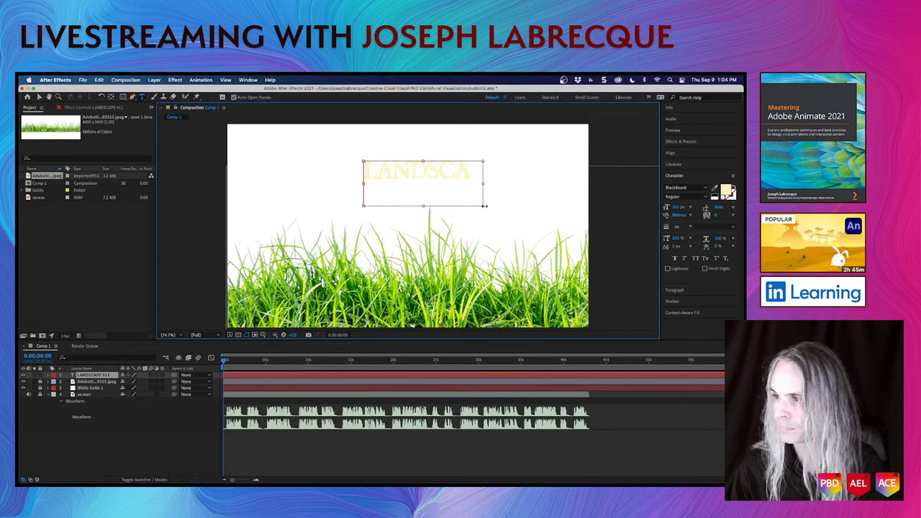
{"action": "left_click_drag", "start_coordinate": [484, 206], "coordinate": [505, 221]}
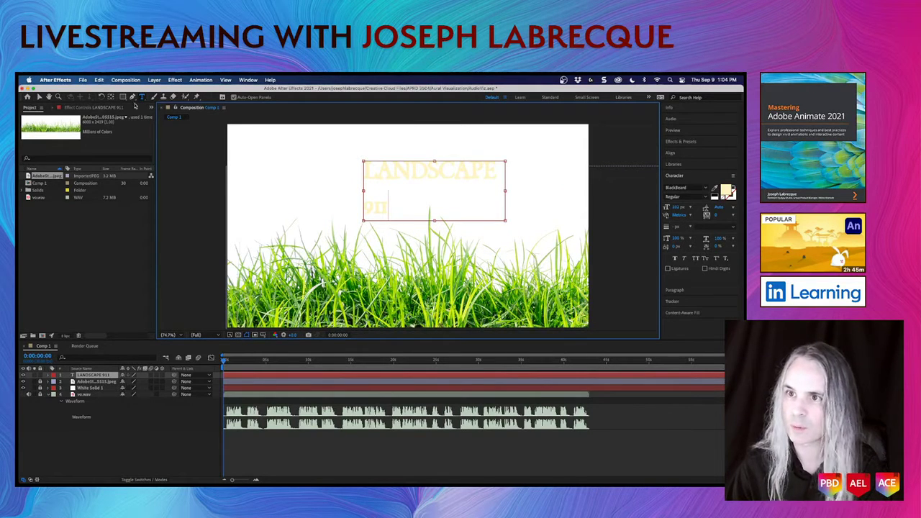
Recolor the word LANDSCAPE with a dark green sampled from the grass image
{"action": "left_click_drag", "start_coordinate": [389, 207], "coordinate": [329, 205]}
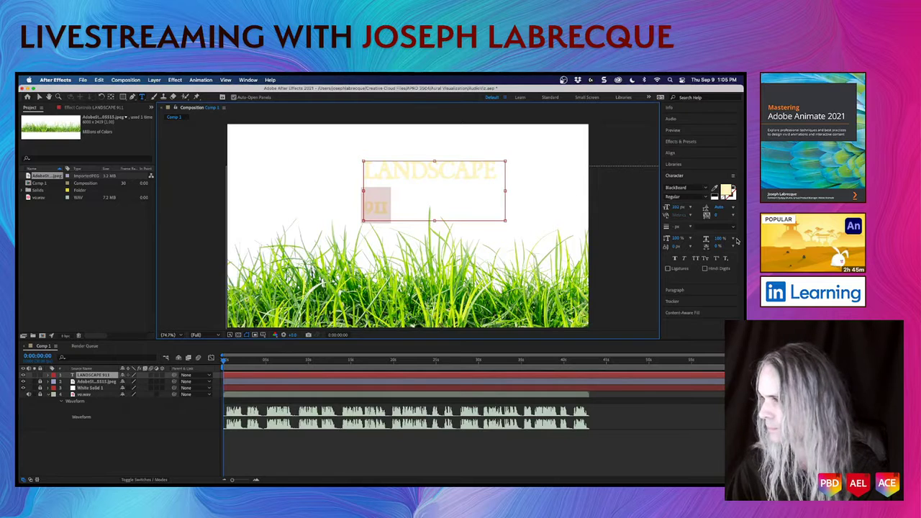
{"action": "left_click_drag", "start_coordinate": [494, 170], "coordinate": [340, 166]}
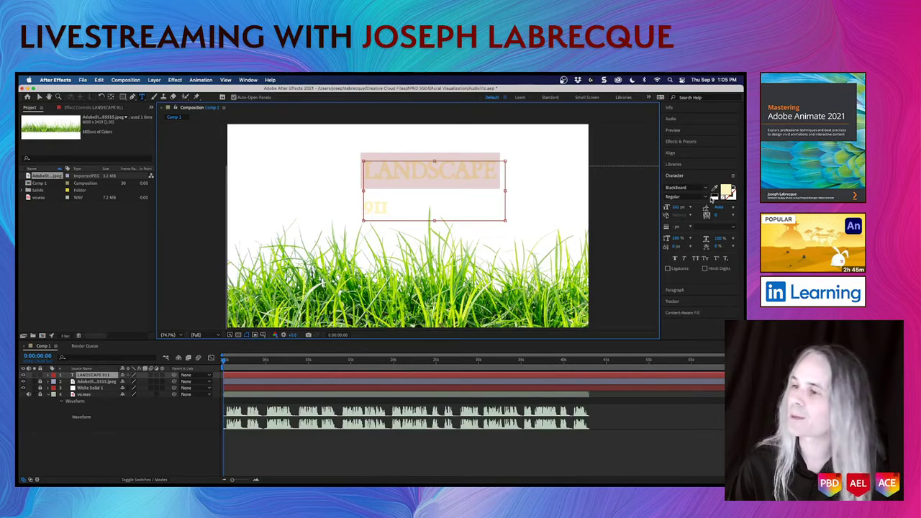
{"action": "left_click", "coordinate": [714, 188]}
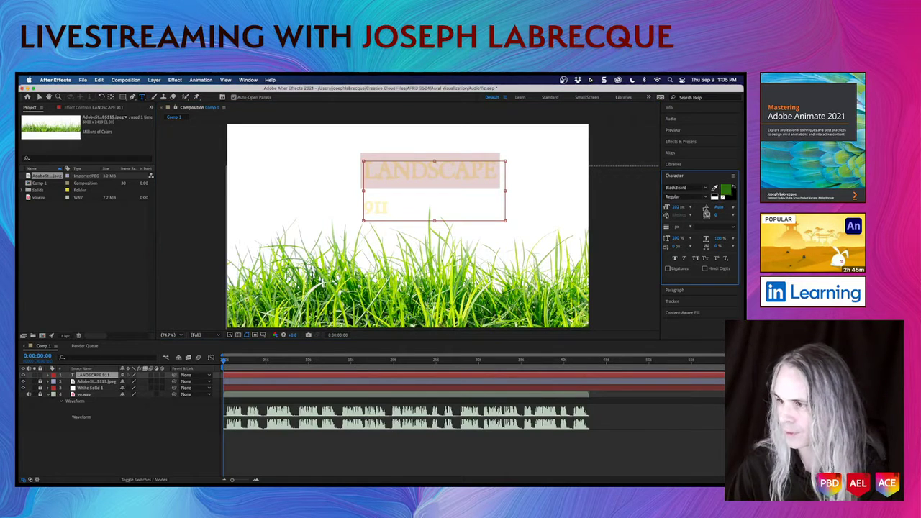
{"action": "left_click", "coordinate": [430, 292]}
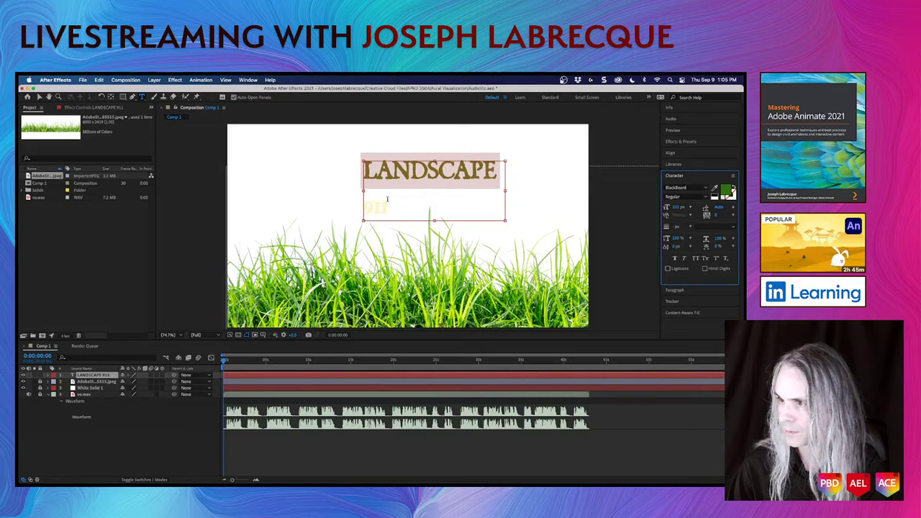
Recolor the number 911 with a bright yellow-green sampled from the grass image
{"action": "left_click", "coordinate": [386, 204]}
{"action": "left_click_drag", "start_coordinate": [387, 205], "coordinate": [341, 207]}
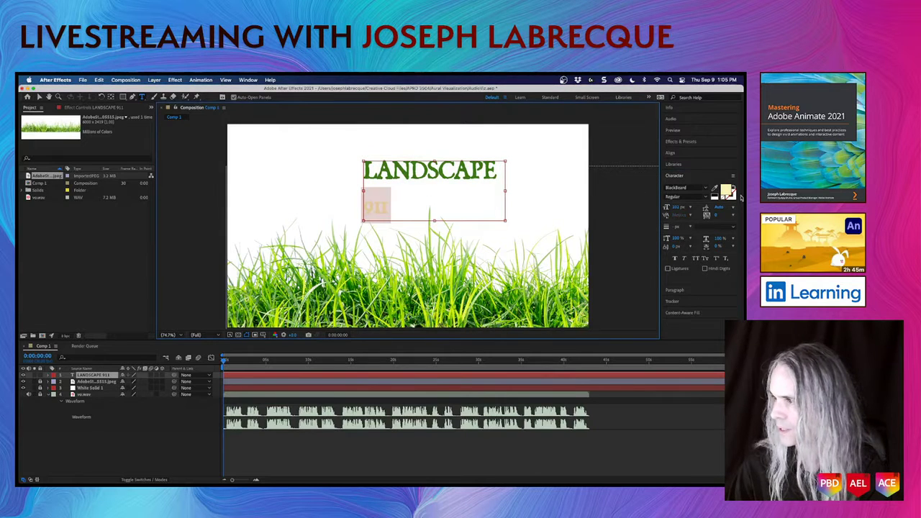
{"action": "left_click", "coordinate": [716, 188]}
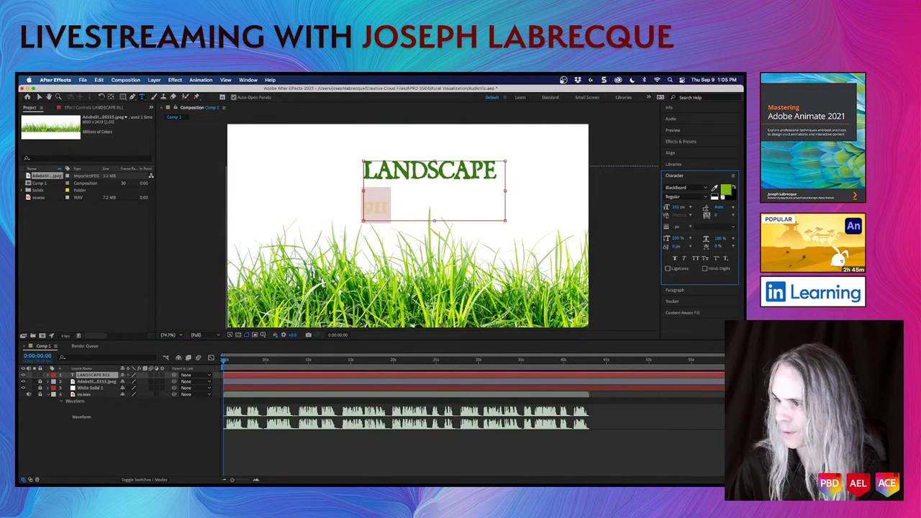
{"action": "left_click", "coordinate": [452, 297]}
{"action": "left_click", "coordinate": [381, 190]}
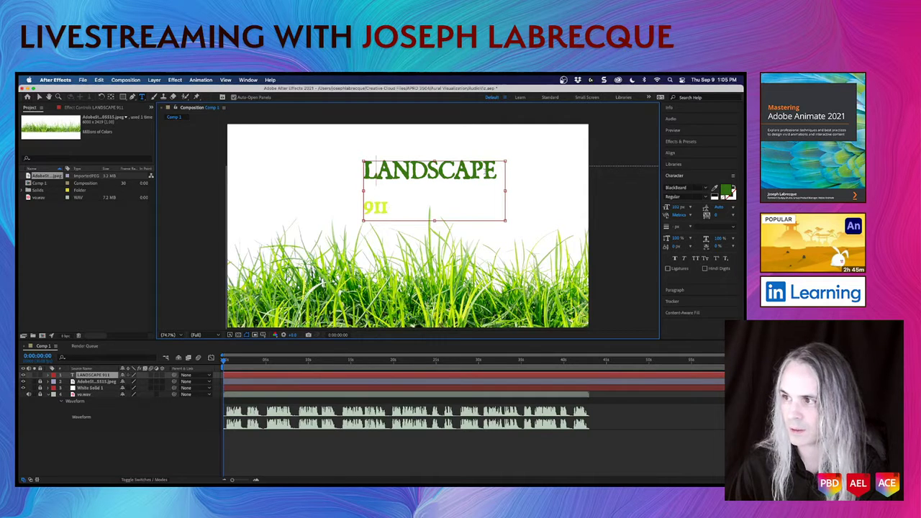
Reduce the font size of LANDSCAPE to about 59 px and slightly enlarge the 911 text
{"action": "left_click_drag", "start_coordinate": [496, 173], "coordinate": [345, 165]}
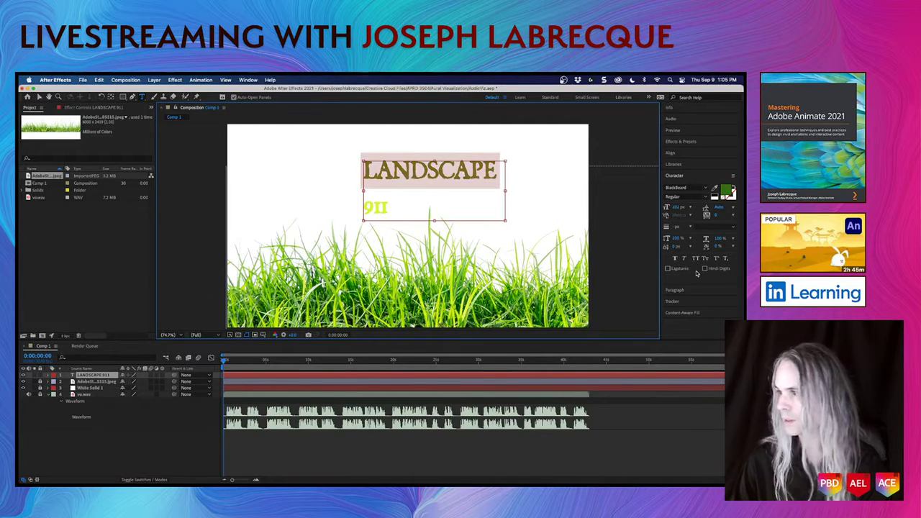
{"action": "left_click_drag", "start_coordinate": [678, 208], "coordinate": [659, 208]}
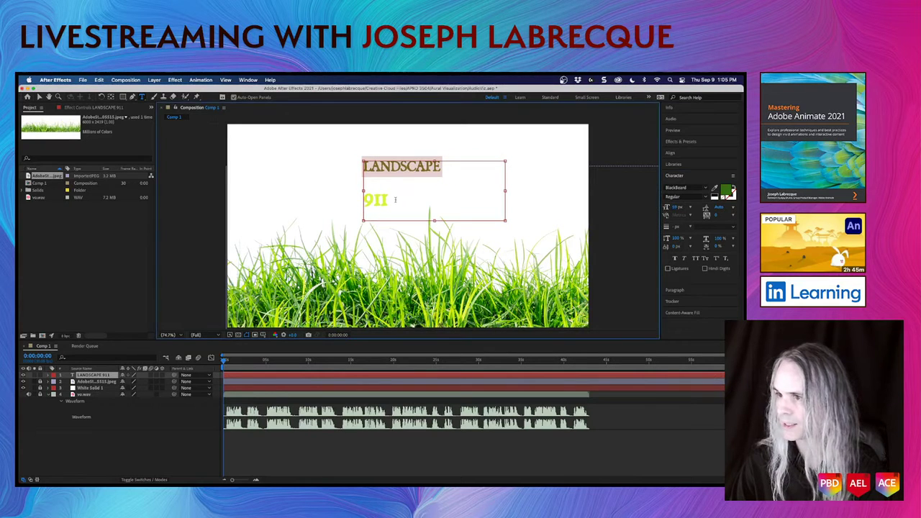
{"action": "left_click_drag", "start_coordinate": [395, 199], "coordinate": [339, 201]}
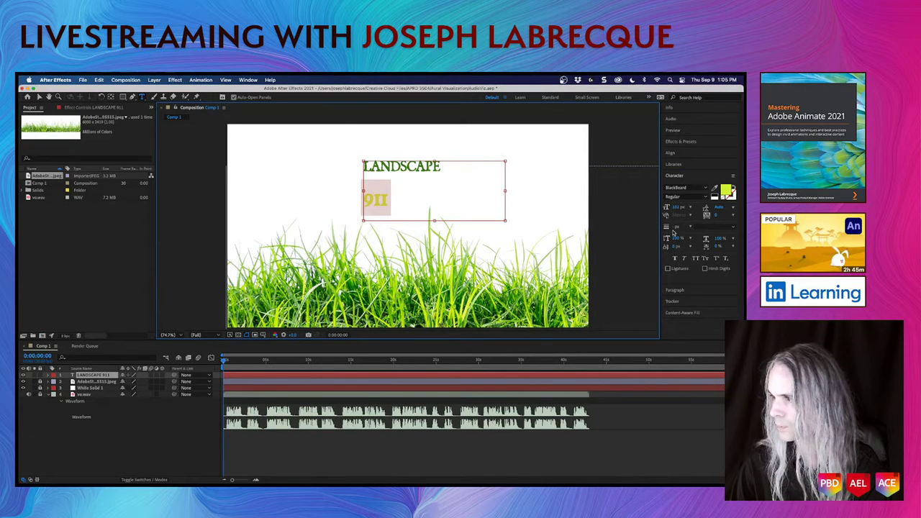
{"action": "left_click", "coordinate": [675, 208]}
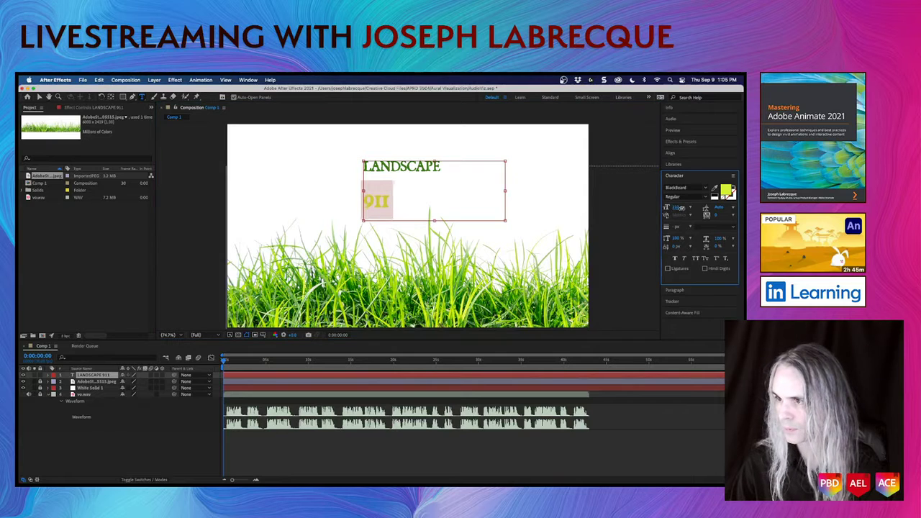
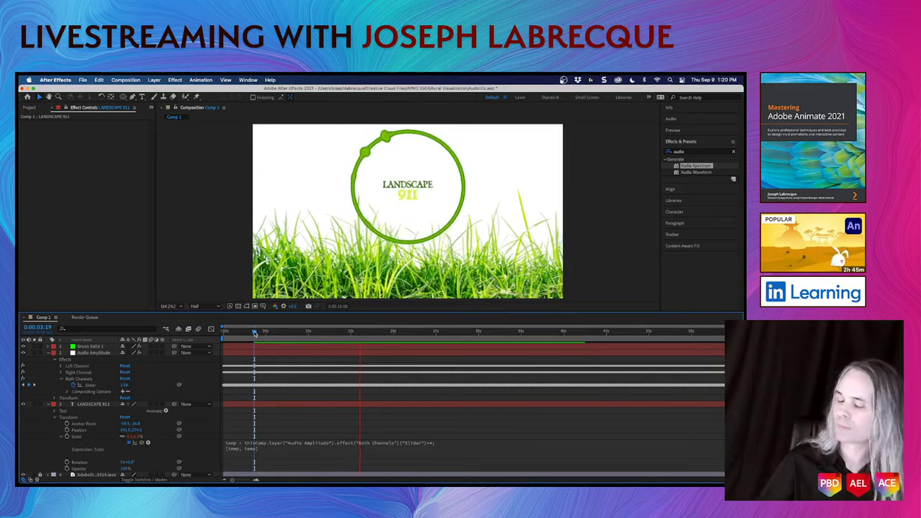
Stop the preview, search the effects for "light" and apply CC Light Rays to Green Solid 1
{"action": "key", "text": "space"}
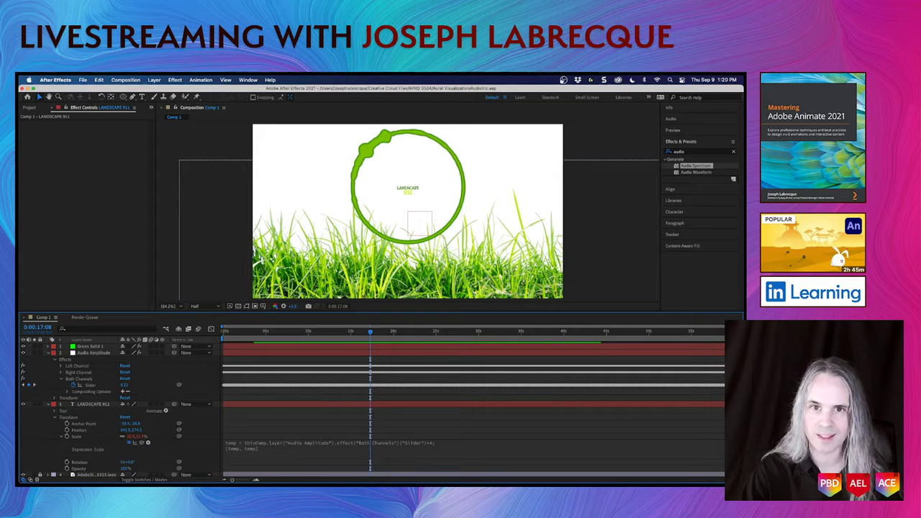
{"action": "left_click", "coordinate": [680, 152]}
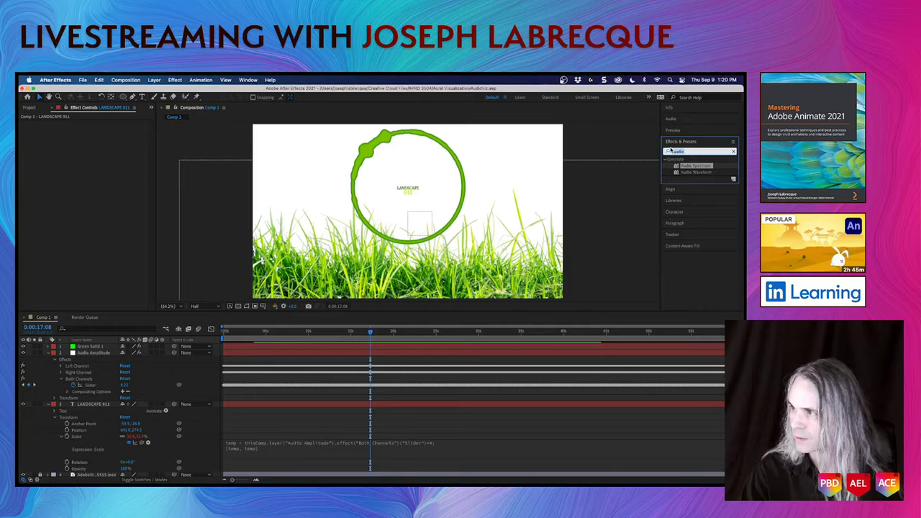
{"action": "type", "text": "light"}
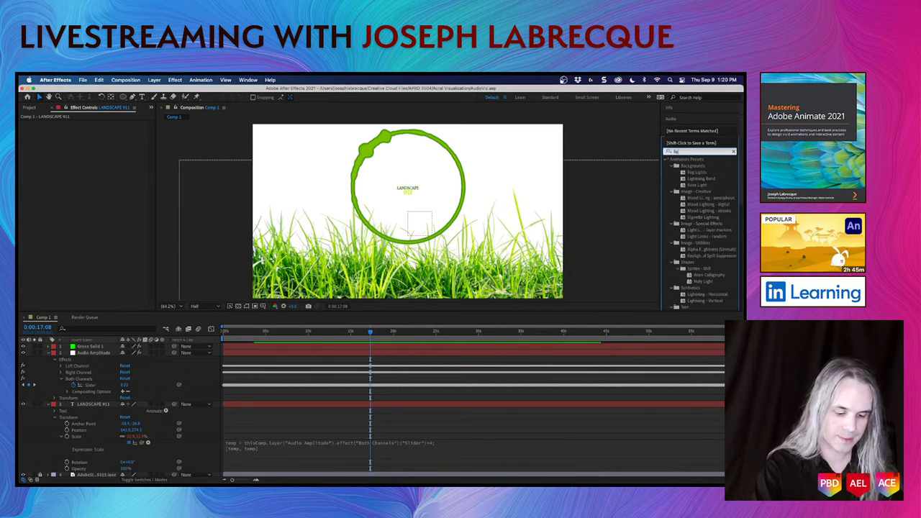
{"action": "left_click", "coordinate": [714, 203]}
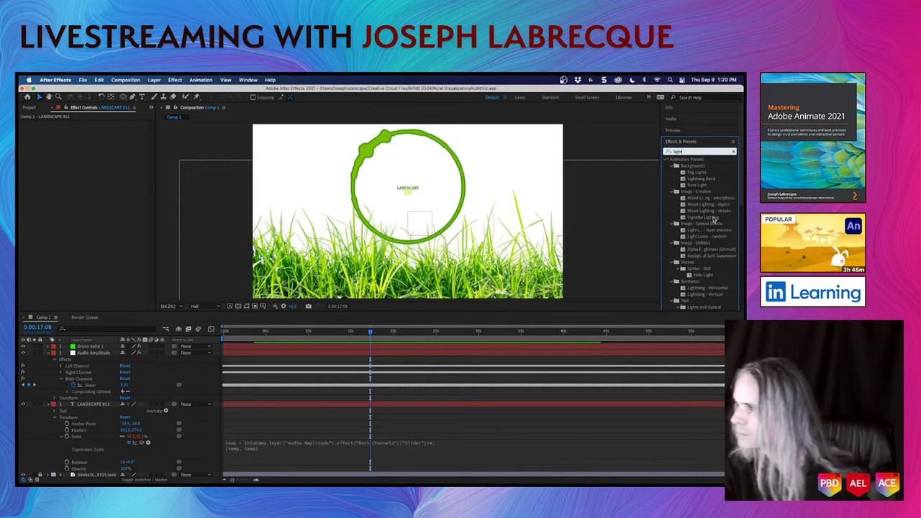
{"action": "scroll", "coordinate": [714, 219], "scroll_direction": "down", "scroll_amount": 5}
{"action": "scroll", "coordinate": [714, 219], "scroll_direction": "up", "scroll_amount": 3}
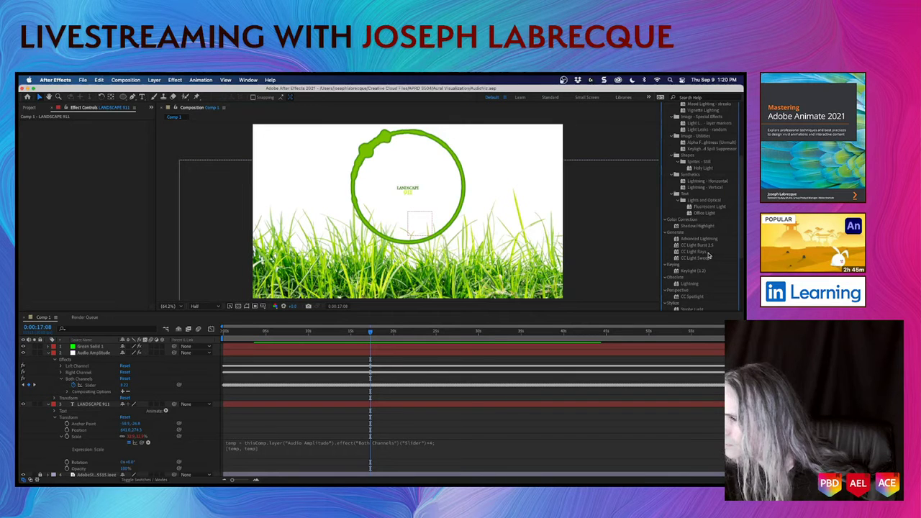
{"action": "left_click", "coordinate": [690, 245]}
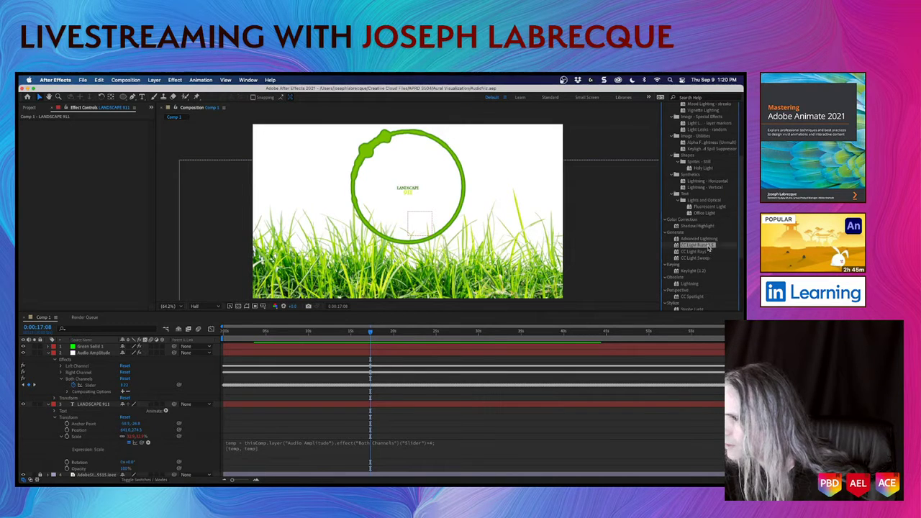
{"action": "left_click", "coordinate": [689, 252]}
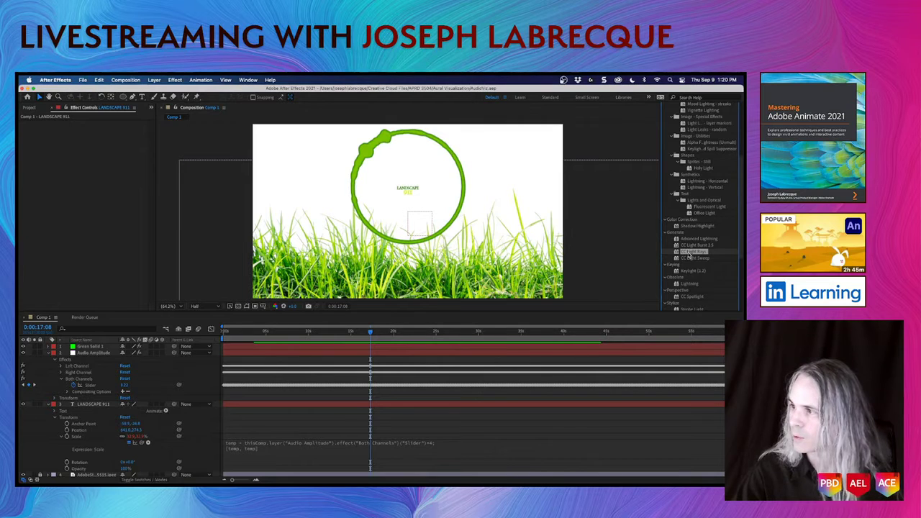
{"action": "left_click_drag", "start_coordinate": [689, 252], "coordinate": [105, 347]}
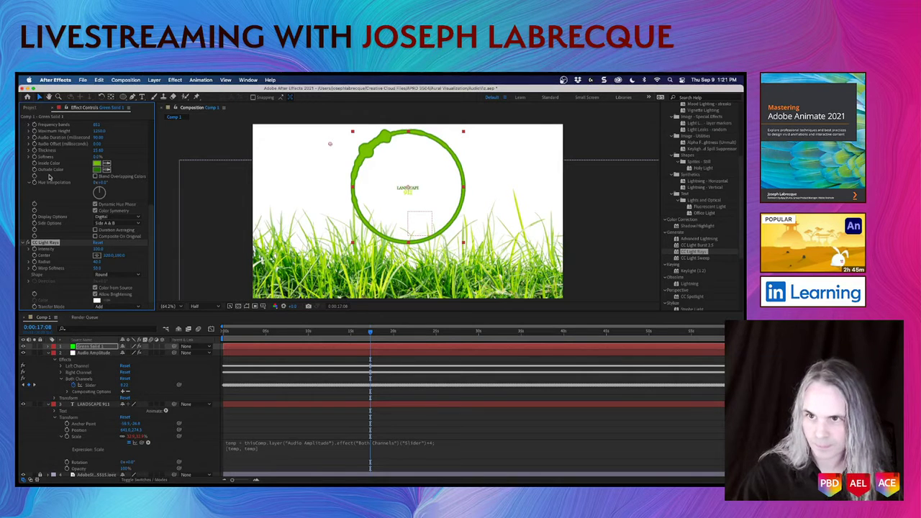
Collapse the Audio Waveform and Audio Spectrum settings on Green Solid 1 and preview CC Light Rays with Intensity set to 526
{"action": "scroll", "coordinate": [50, 175], "scroll_direction": "up", "scroll_amount": 5}
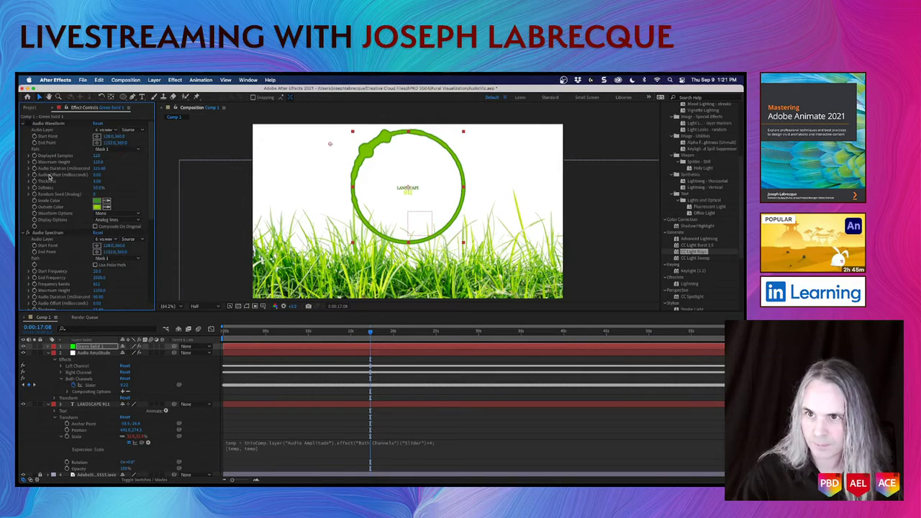
{"action": "left_click", "coordinate": [23, 124]}
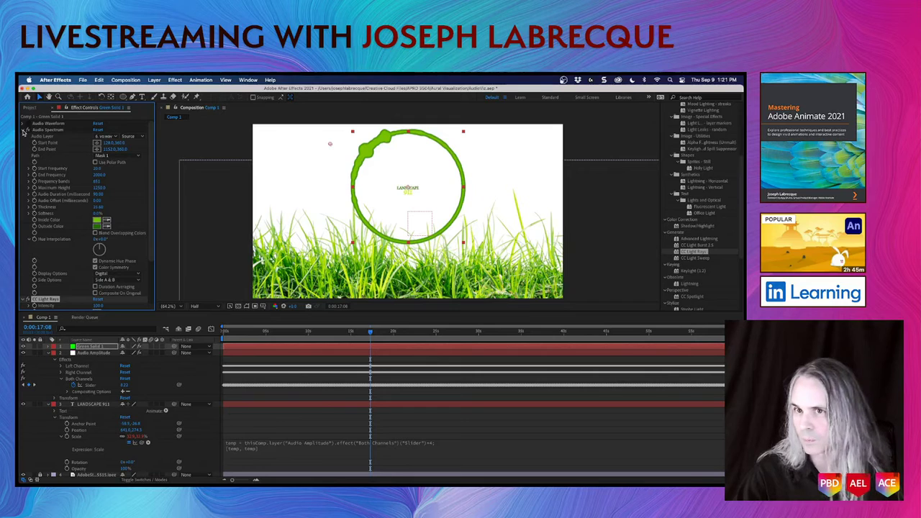
{"action": "left_click", "coordinate": [26, 130]}
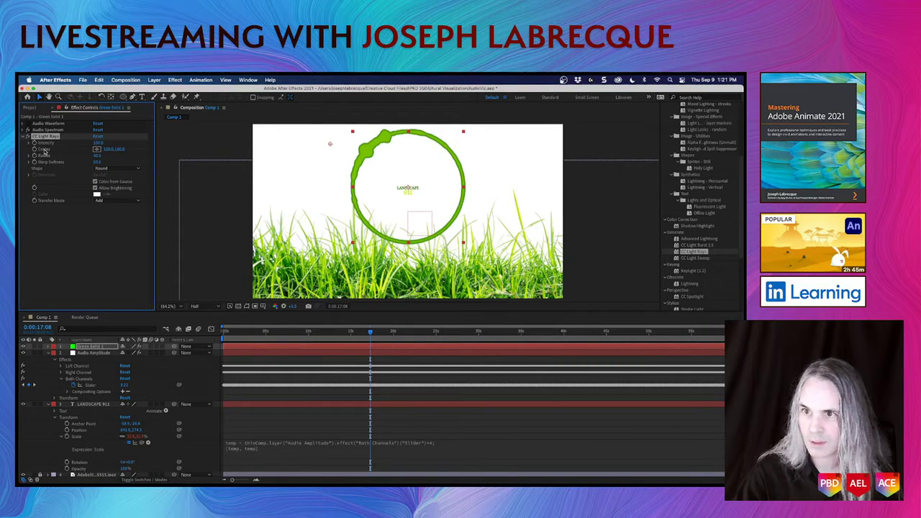
{"action": "key", "text": "space"}
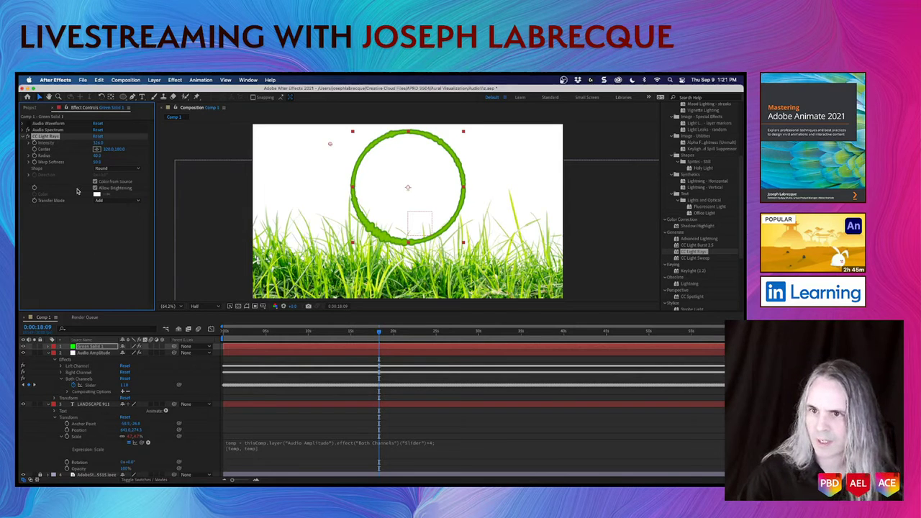
Delete CC Light Rays from Green Solid 1 and apply CC Light Burst 2.5 in its place
{"action": "left_click", "coordinate": [100, 170]}
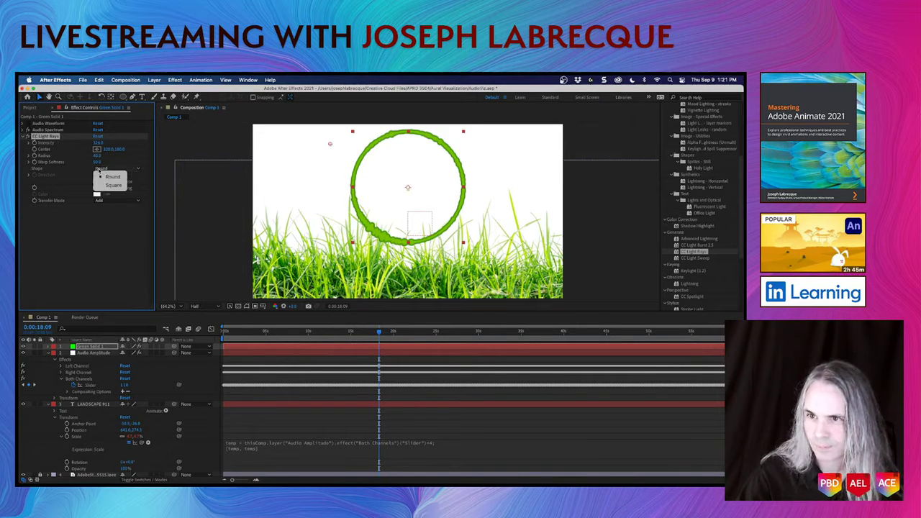
{"action": "left_click", "coordinate": [42, 139]}
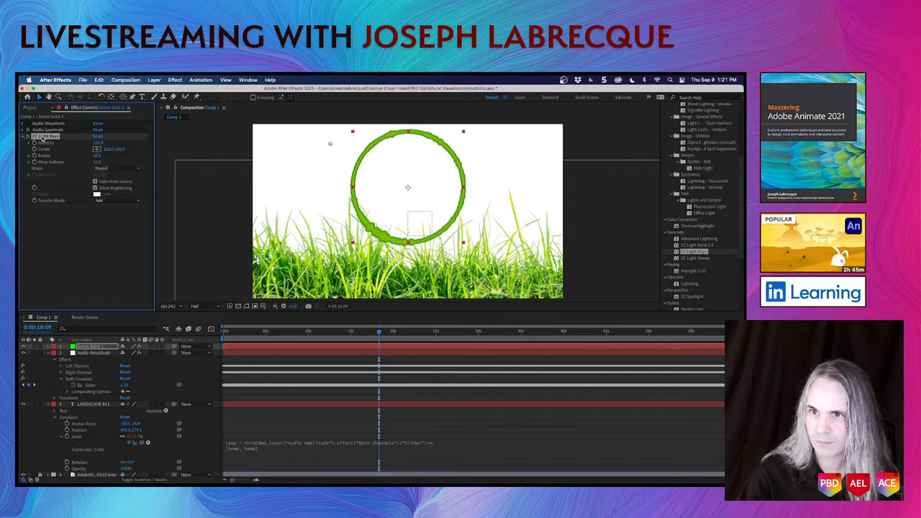
{"action": "key", "text": "Delete"}
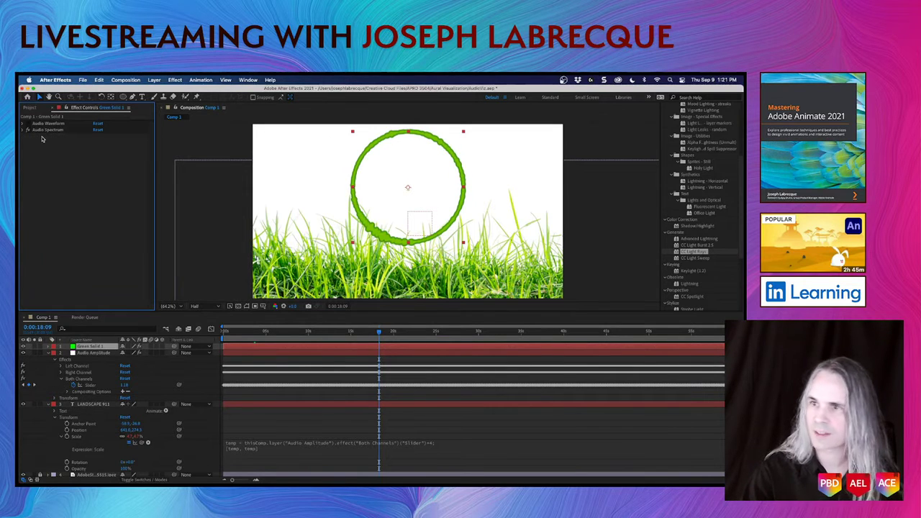
{"action": "left_click_drag", "start_coordinate": [696, 248], "coordinate": [43, 170]}
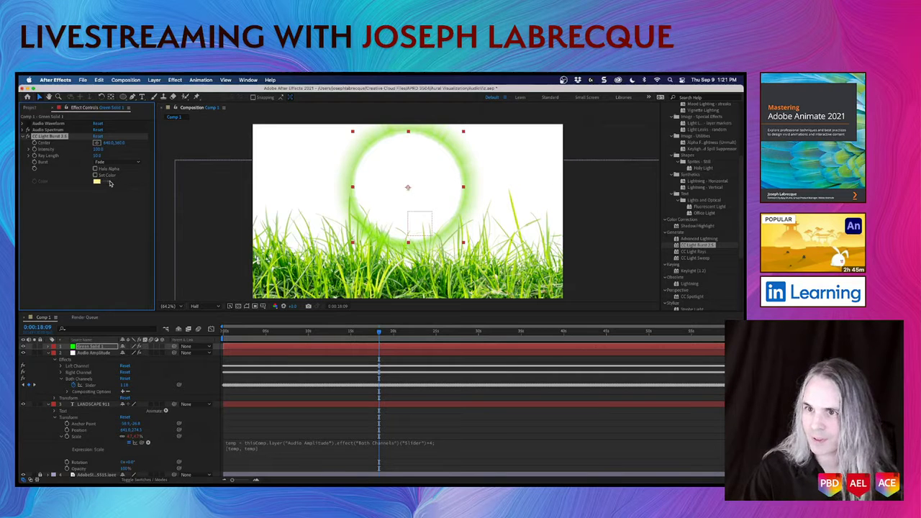
Try the Straight burst type for CC Light Burst 2.5 and return it to Fade
{"action": "left_click", "coordinate": [126, 163]}
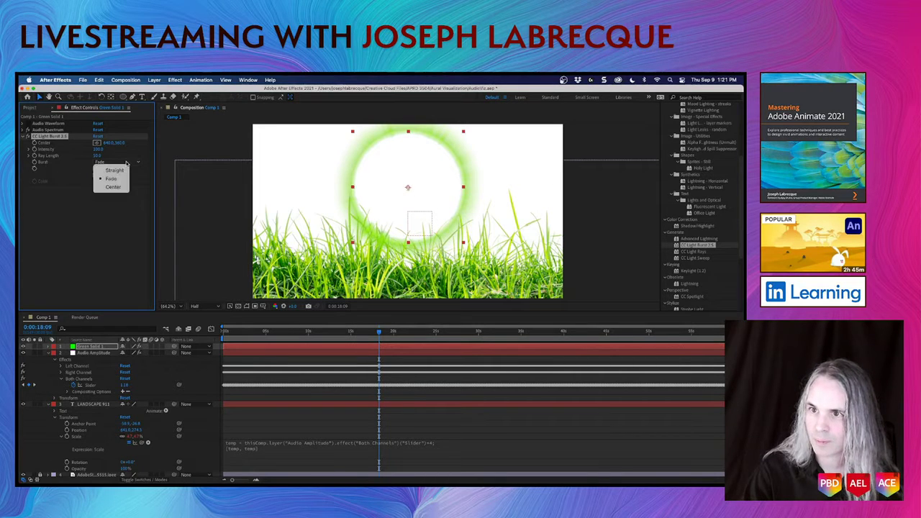
{"action": "left_click", "coordinate": [114, 170]}
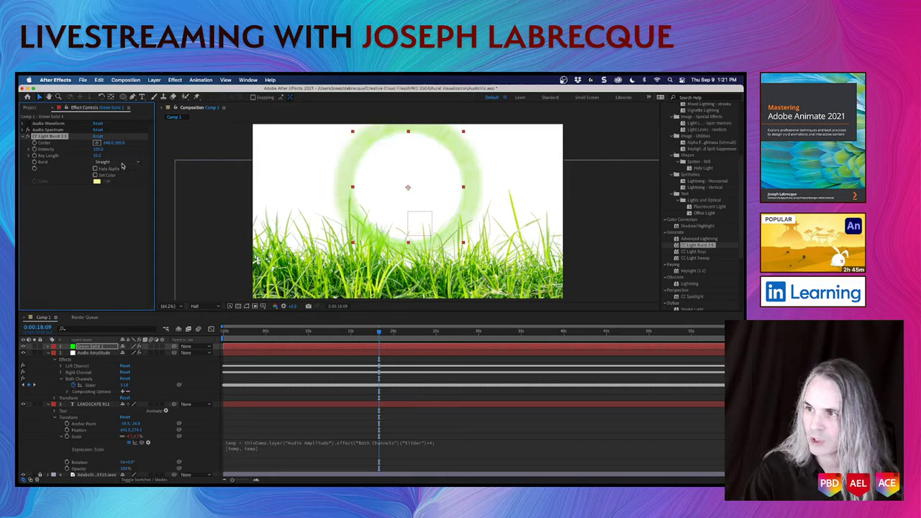
{"action": "left_click", "coordinate": [123, 164]}
{"action": "left_click", "coordinate": [122, 178]}
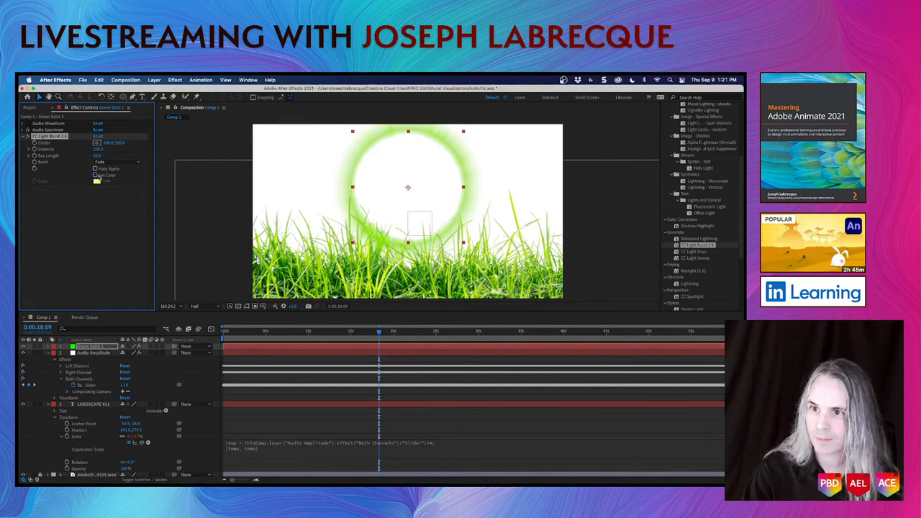
Enable Set Color for CC Light Burst 2.5 and sample a dark green from the grass image
{"action": "left_click", "coordinate": [96, 175]}
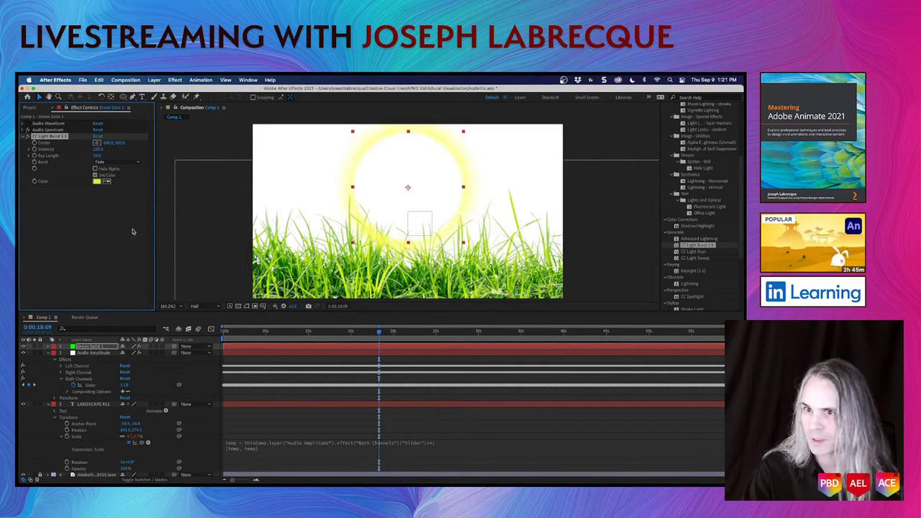
{"action": "left_click", "coordinate": [281, 266]}
{"action": "left_click", "coordinate": [78, 243]}
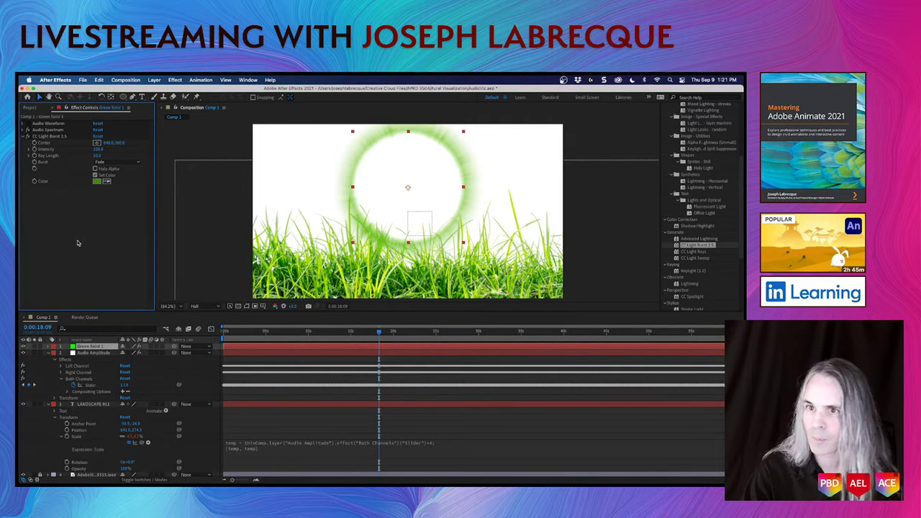
Raise the CC Light Burst Ray Length to about 87, lower its Intensity, and preview from about 14 seconds
{"action": "left_click", "coordinate": [29, 155]}
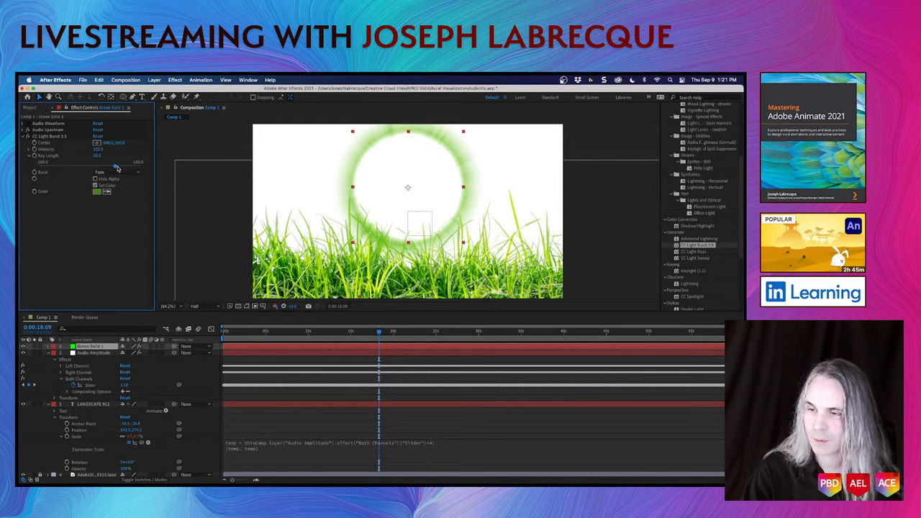
{"action": "left_click_drag", "start_coordinate": [115, 167], "coordinate": [133, 172]}
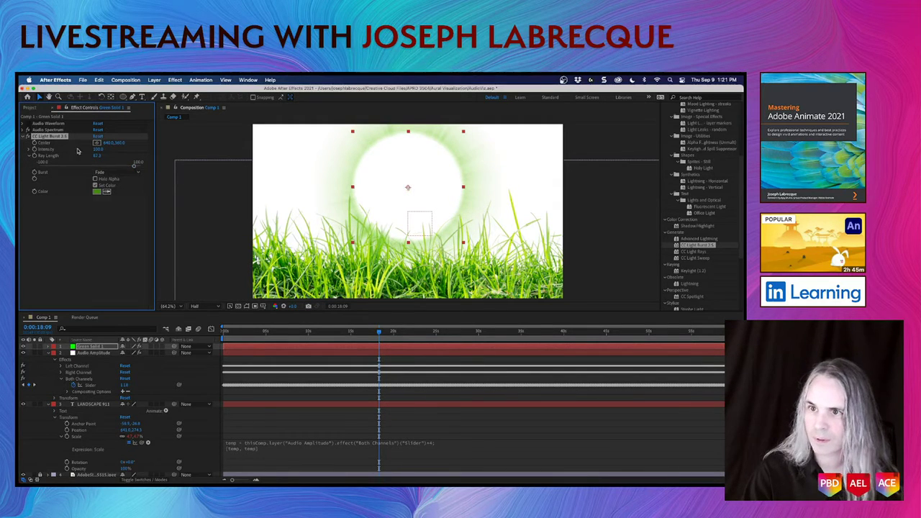
{"action": "mouse_move", "coordinate": [98, 150]}
{"action": "left_mouse_down"}
{"action": "mouse_move", "coordinate": [120, 152]}
{"action": "mouse_move", "coordinate": [86, 147]}
{"action": "left_mouse_up"}
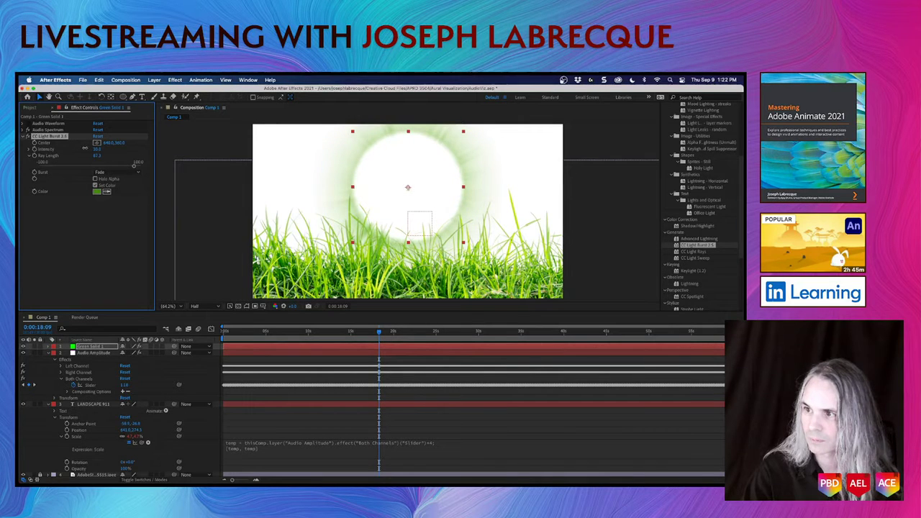
{"action": "left_click", "coordinate": [349, 333]}
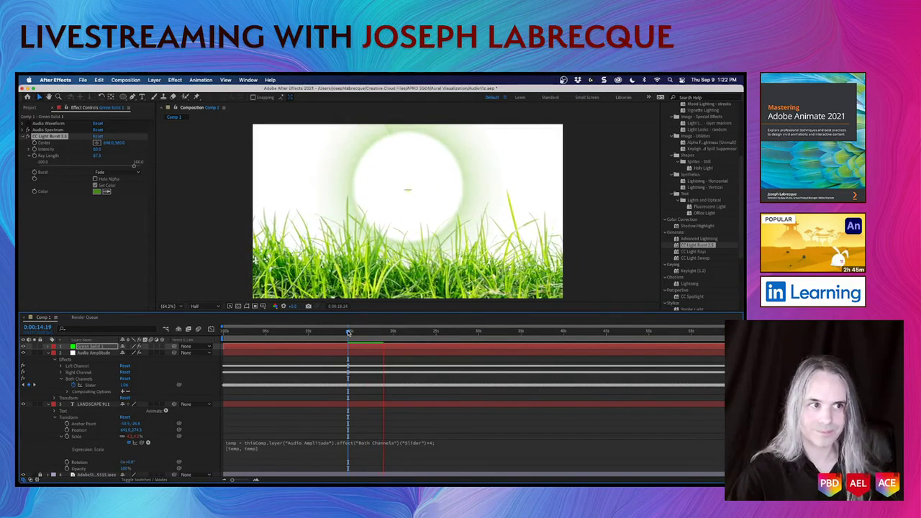
{"action": "key", "text": "space"}
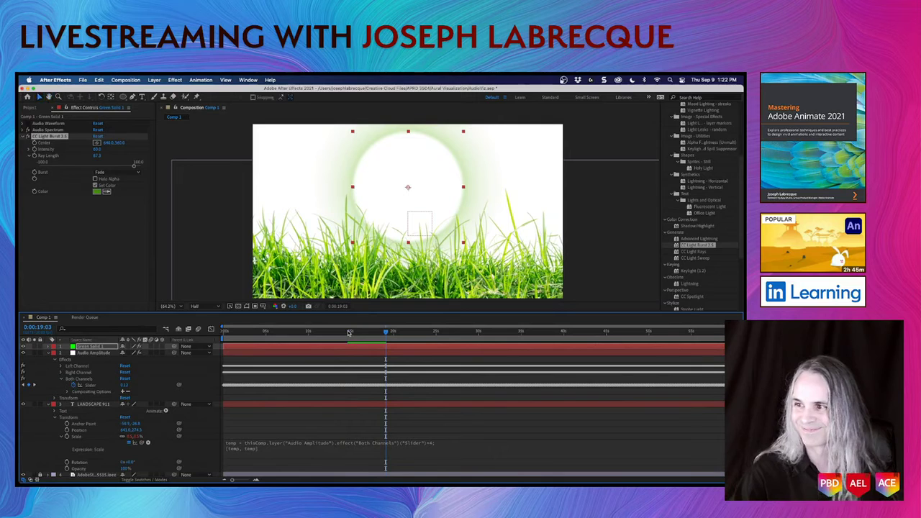
Collapse the expanded timeline layers and duplicate the Green Solid 1 layer
{"action": "left_click", "coordinate": [50, 354]}
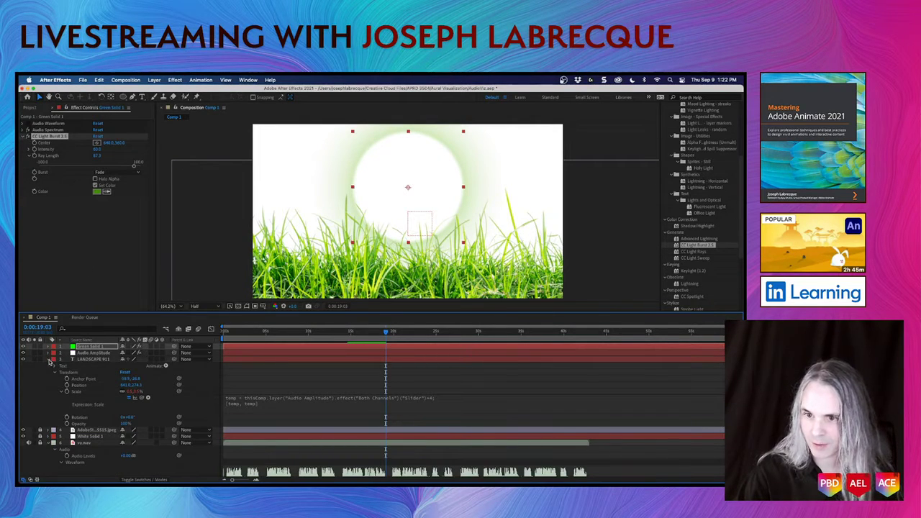
{"action": "left_click", "coordinate": [50, 360]}
{"action": "left_click", "coordinate": [50, 379]}
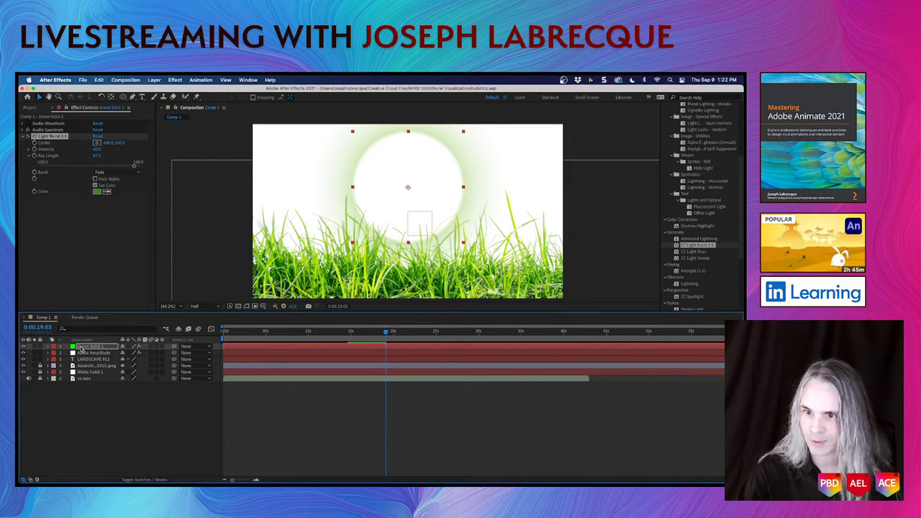
{"action": "left_click", "coordinate": [74, 349]}
{"action": "left_click", "coordinate": [77, 348]}
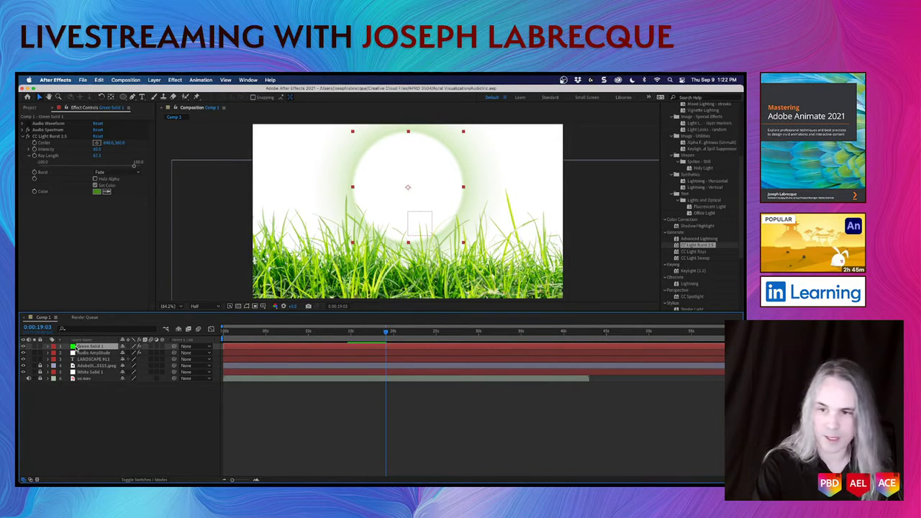
{"action": "key", "text": "super+d"}
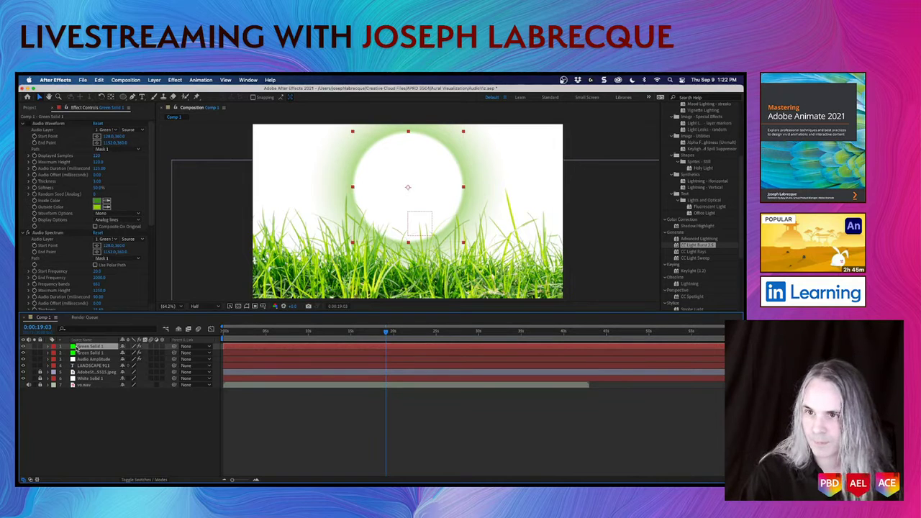
Disable CC Light Burst 2.5 on the upper Green Solid 1 copy and preview from about 18 seconds
{"action": "scroll", "coordinate": [32, 240], "scroll_direction": "down", "scroll_amount": 5}
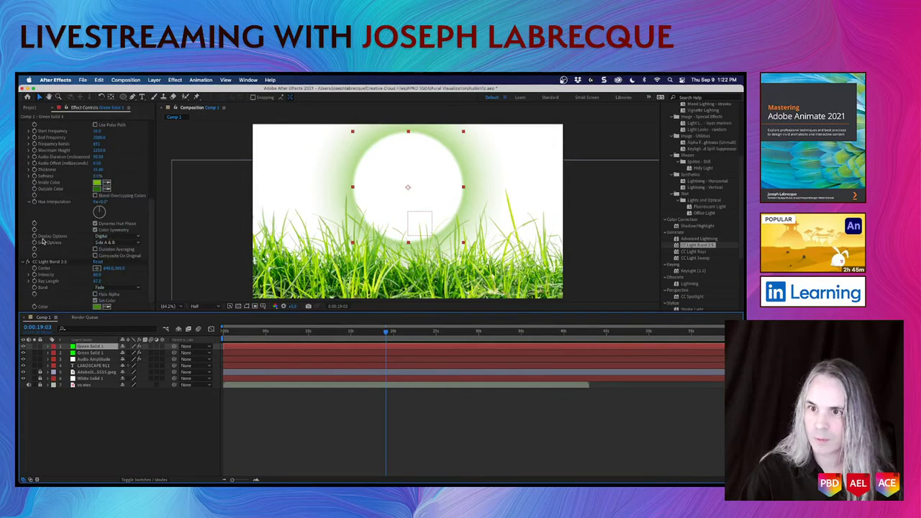
{"action": "left_click", "coordinate": [27, 263]}
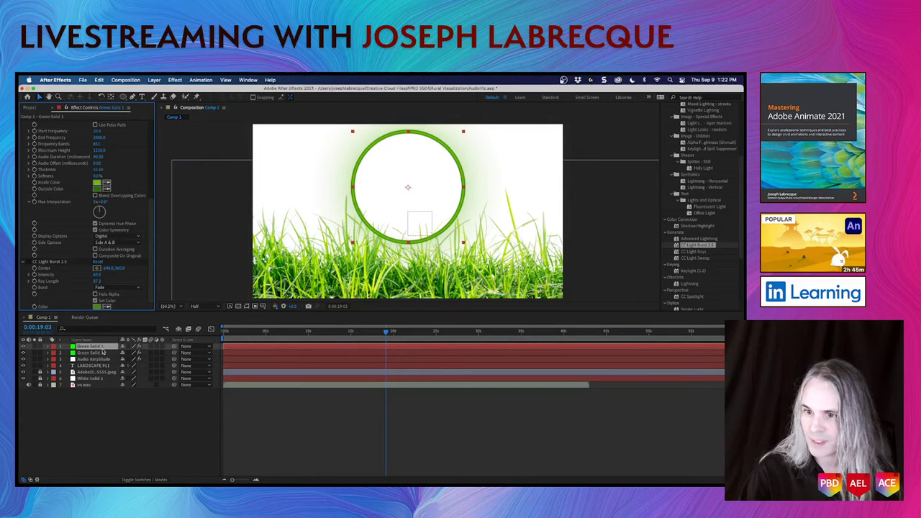
{"action": "mouse_move", "coordinate": [386, 333]}
{"action": "left_mouse_down"}
{"action": "mouse_move", "coordinate": [356, 335]}
{"action": "mouse_move", "coordinate": [379, 336]}
{"action": "left_mouse_up"}
{"action": "key", "text": "space"}
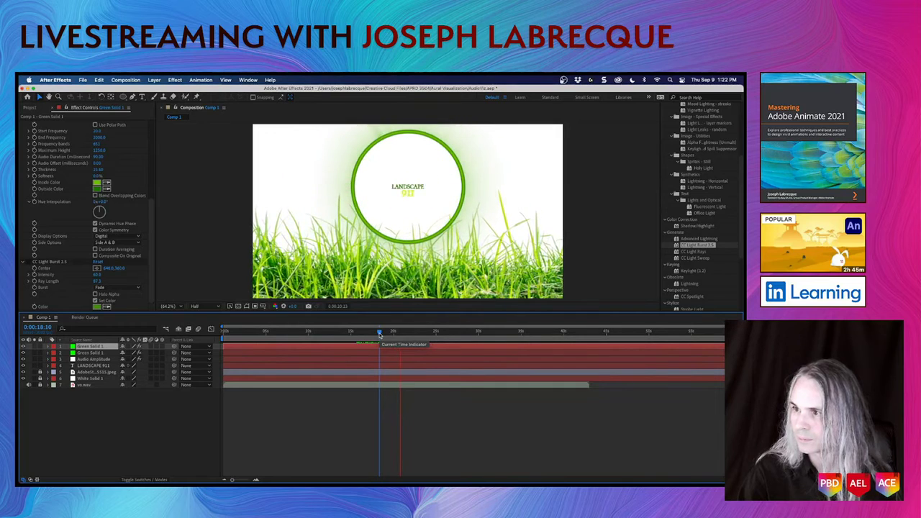
{"action": "key", "text": "space"}
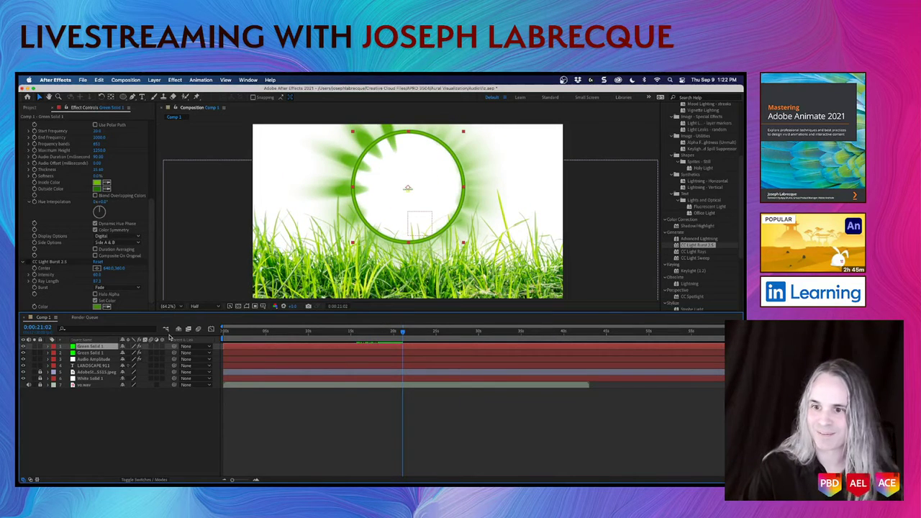
Set the Audio Spectrum's audio layer on the upper Green Solid 1 to vo.wav and preview from about 17 seconds
{"action": "left_click", "coordinate": [49, 348]}
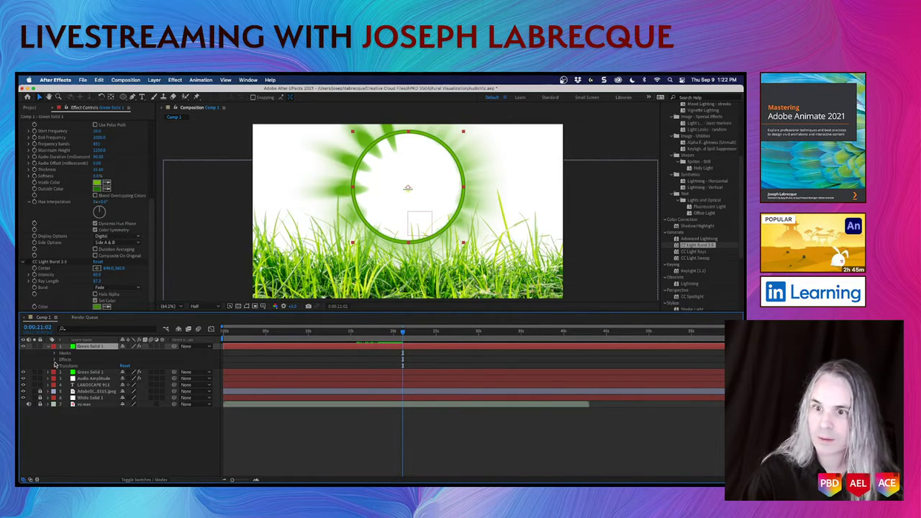
{"action": "scroll", "coordinate": [64, 240], "scroll_direction": "up", "scroll_amount": 5}
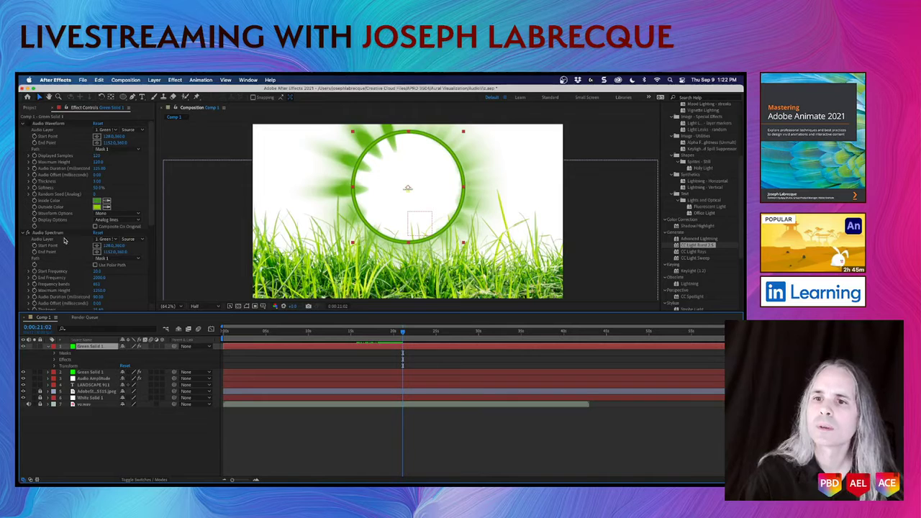
{"action": "scroll", "coordinate": [64, 240], "scroll_direction": "down", "scroll_amount": 5}
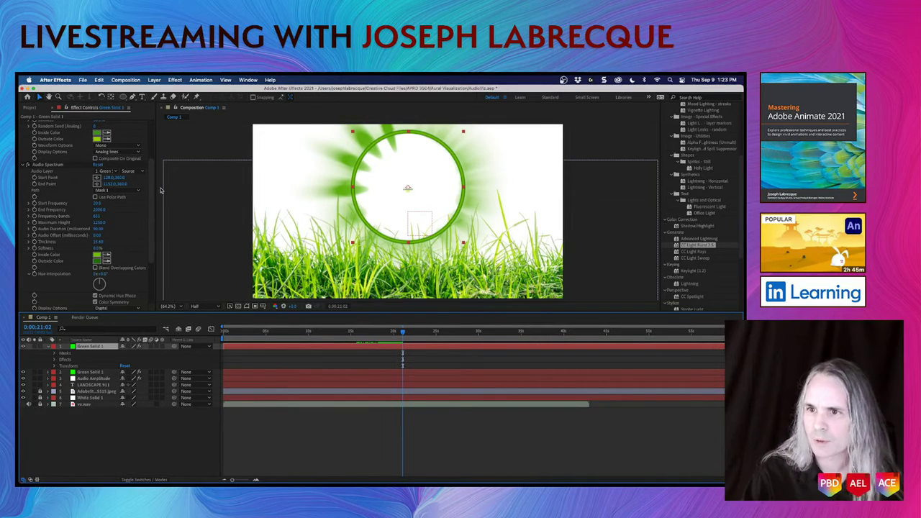
{"action": "left_click", "coordinate": [136, 190]}
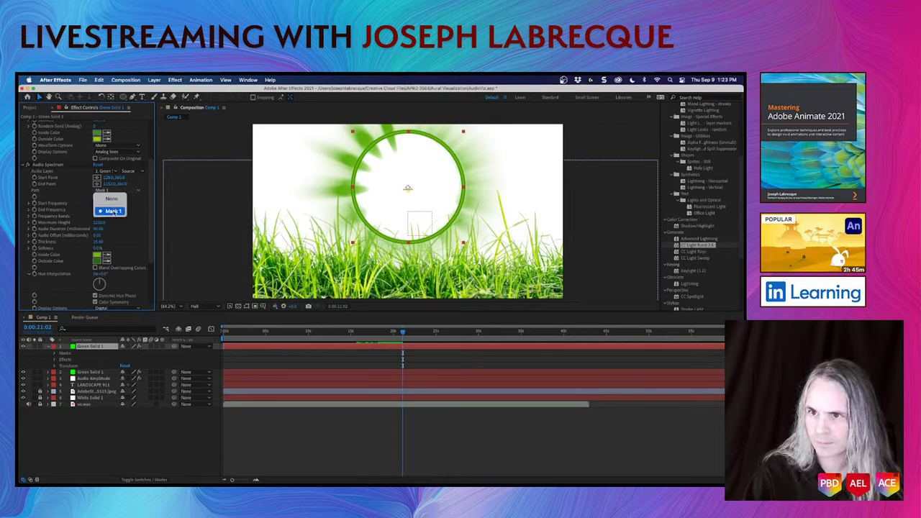
{"action": "left_click", "coordinate": [113, 210]}
{"action": "left_click", "coordinate": [116, 172]}
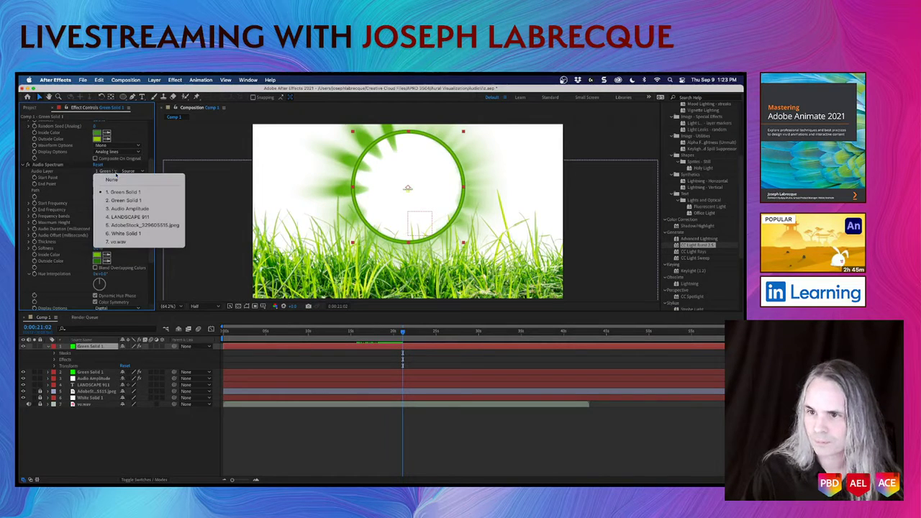
{"action": "left_click", "coordinate": [126, 242]}
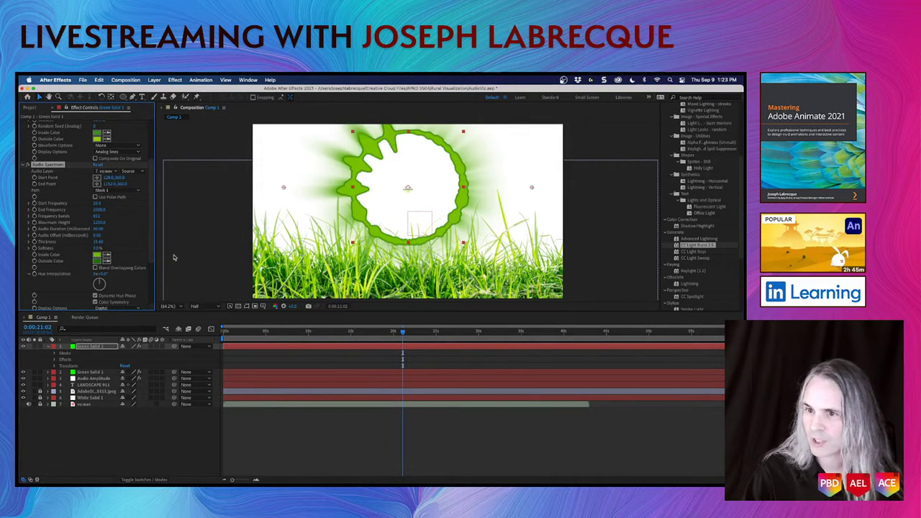
{"action": "left_click", "coordinate": [370, 332]}
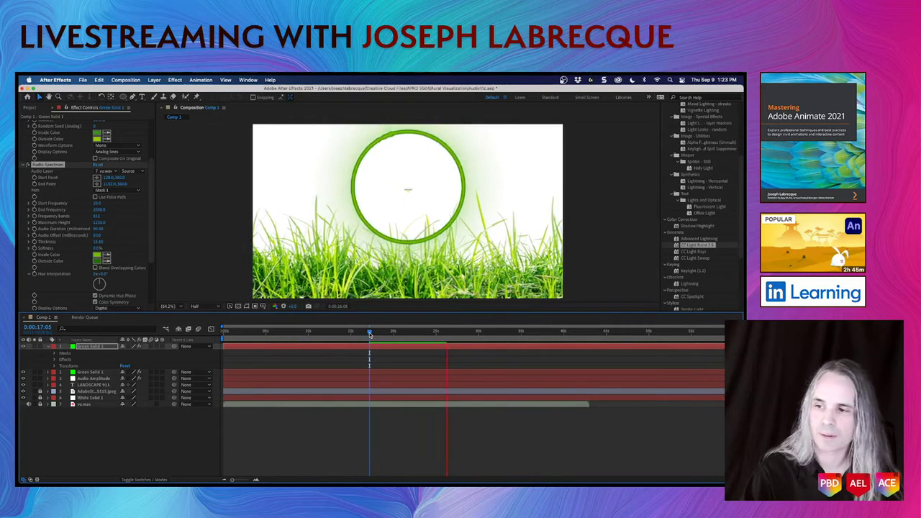
{"action": "key", "text": "space"}
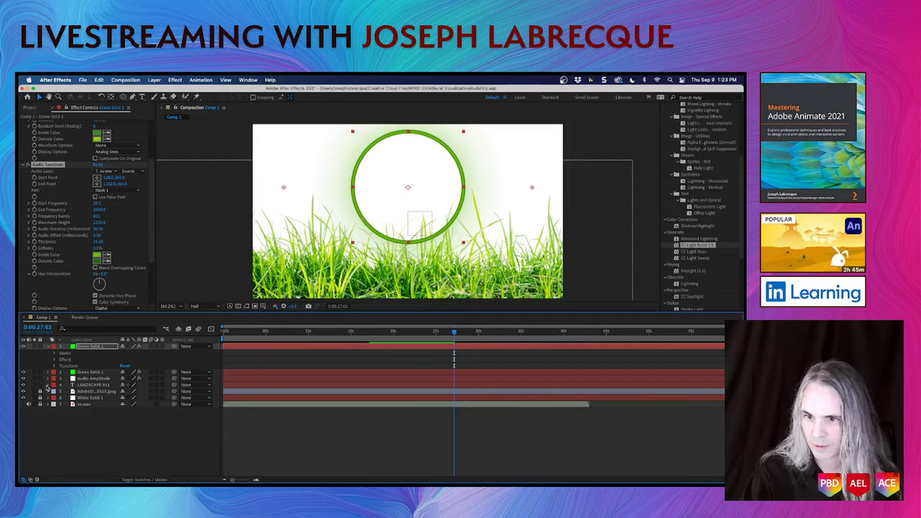
Add + 30 after the *4 multiplier in the LANDSCAPE 911 layer's Scale expression
{"action": "left_click", "coordinate": [47, 386]}
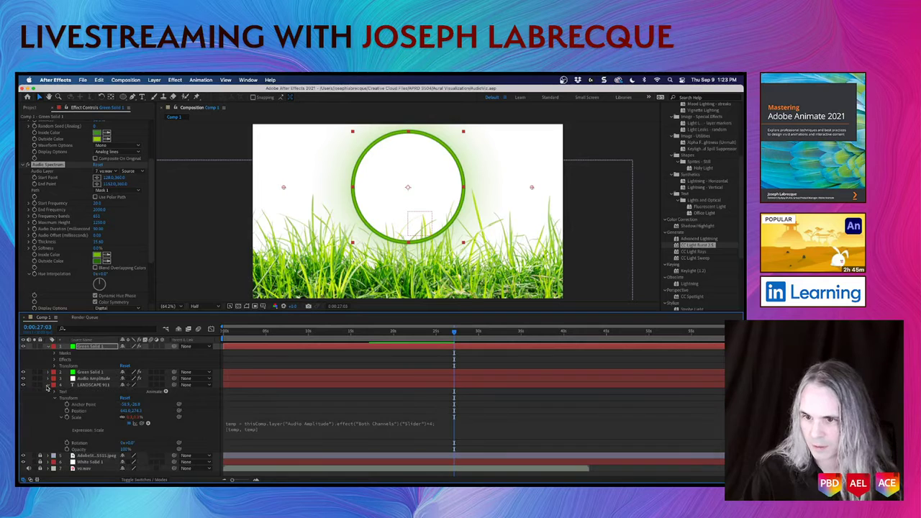
{"action": "left_click", "coordinate": [285, 426]}
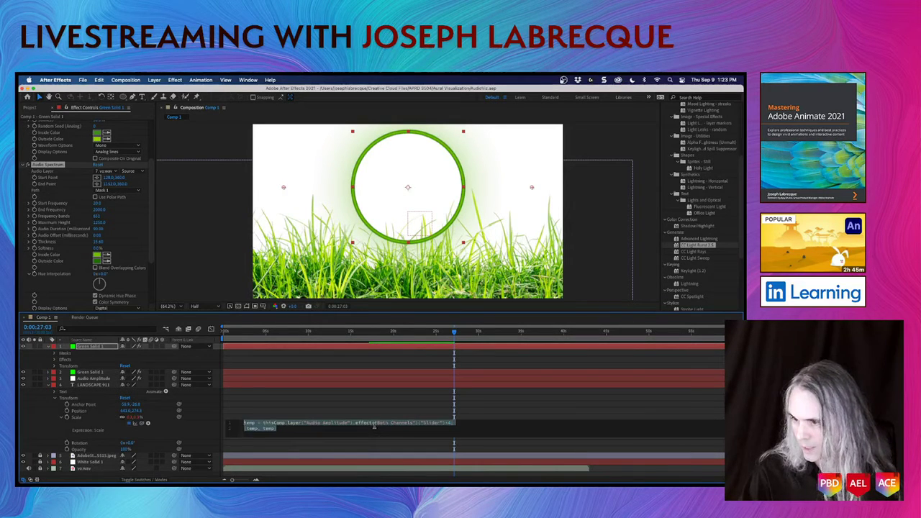
{"action": "left_click", "coordinate": [449, 423]}
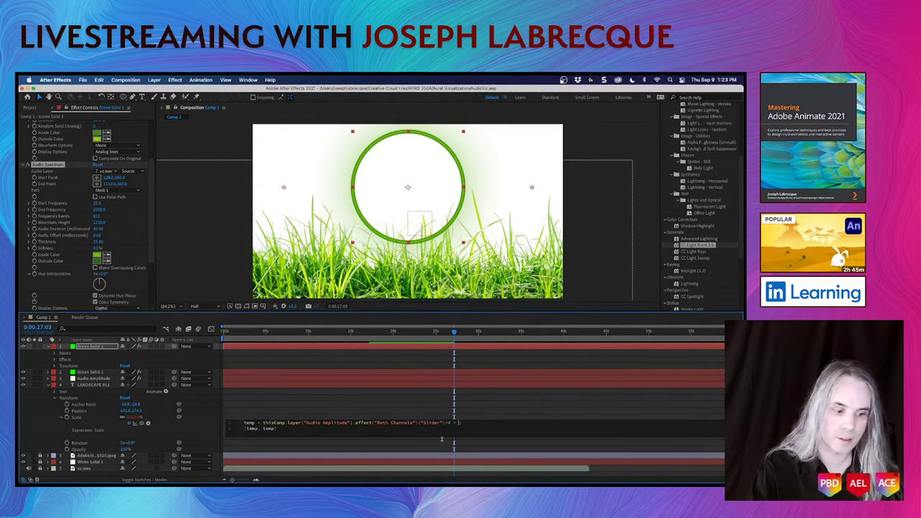
{"action": "type", "text": "+ 30;"}
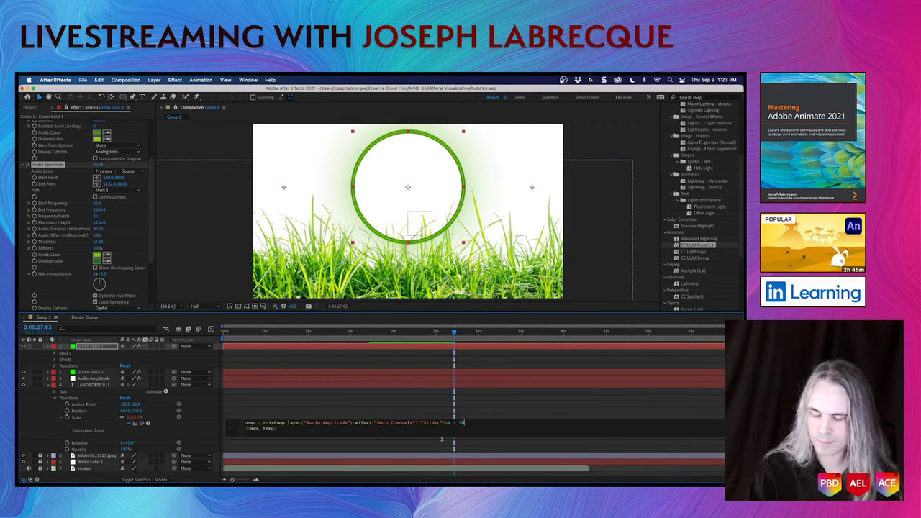
{"action": "left_click", "coordinate": [483, 419]}
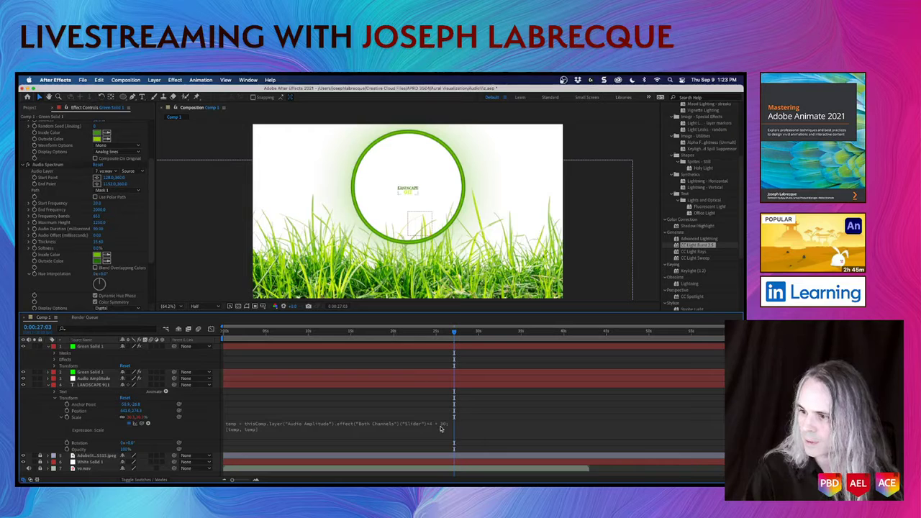
Set the added offset in the LANDSCAPE 911 layer's Scale expression to 60 and preview from about 10 seconds
{"action": "left_click", "coordinate": [441, 424]}
{"action": "left_click", "coordinate": [461, 424]}
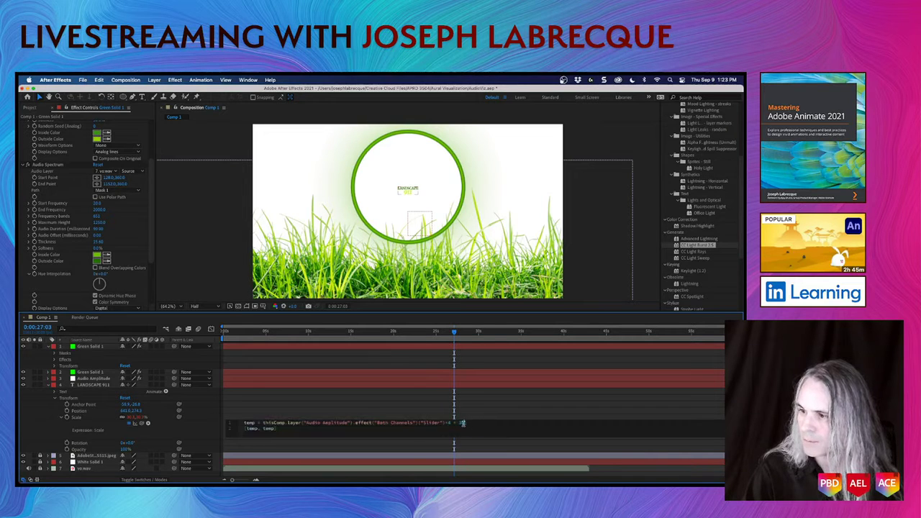
{"action": "key", "text": "BackSpace"}
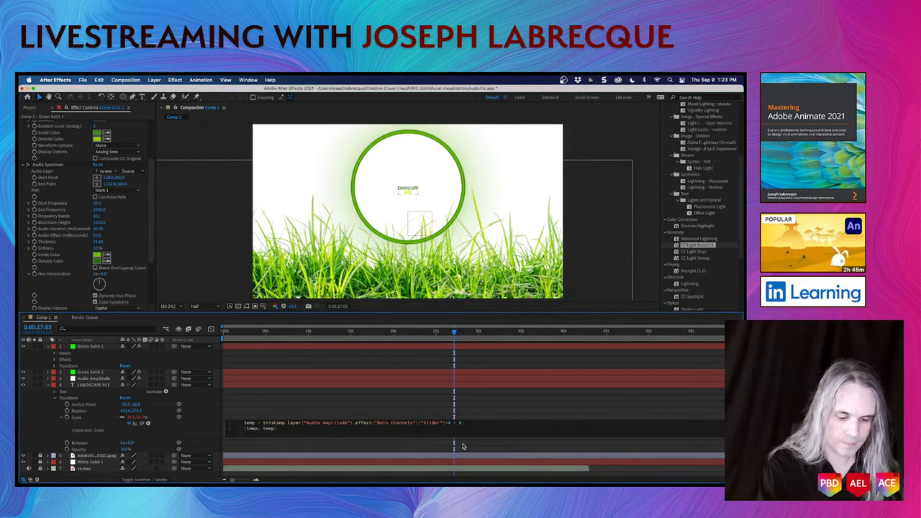
{"action": "type", "text": "6"}
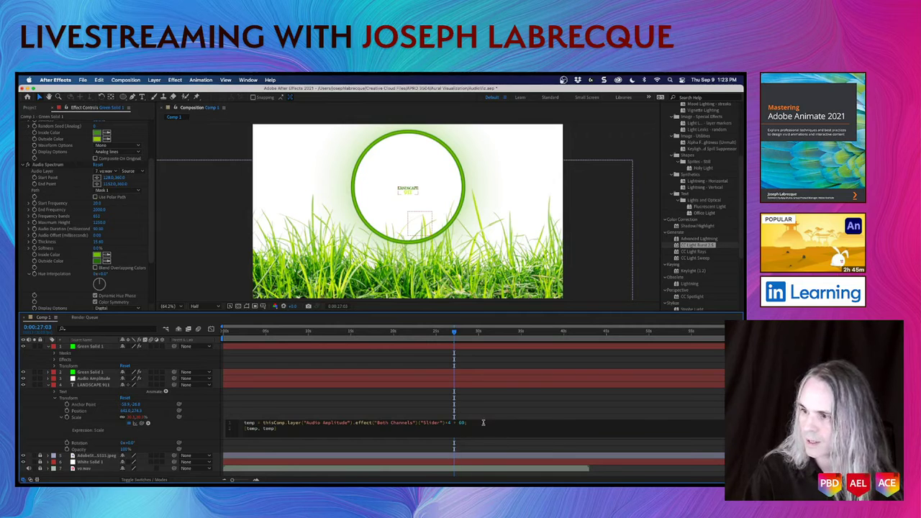
{"action": "left_click", "coordinate": [466, 412]}
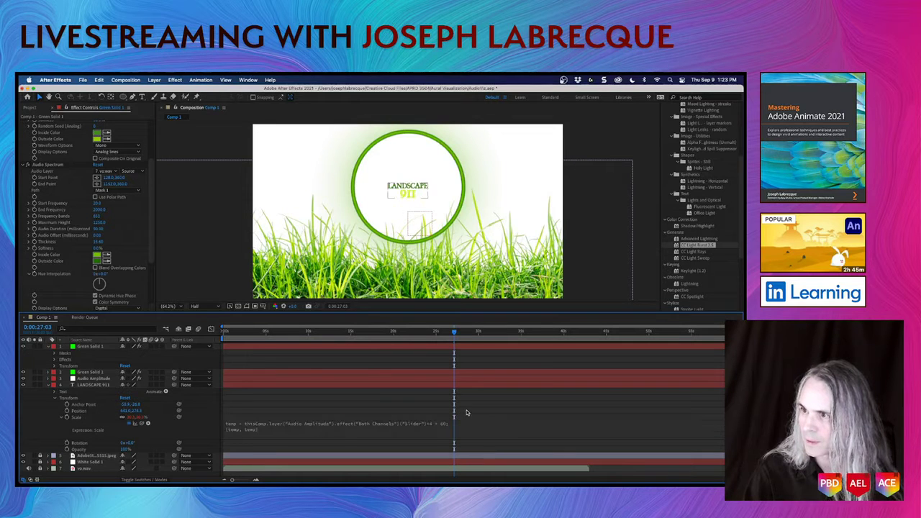
{"action": "left_click", "coordinate": [313, 331]}
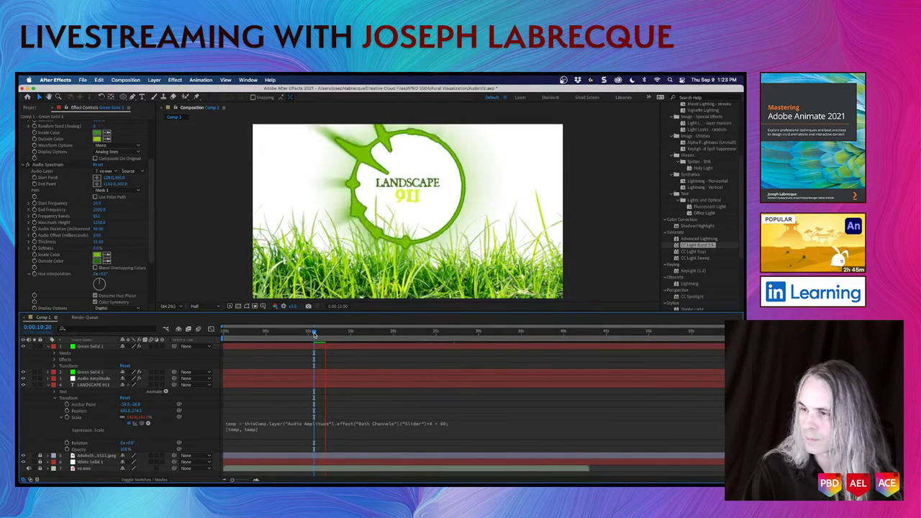
{"action": "key", "text": "space"}
Set the slider multiplier in the LANDSCAPE 911 layer's Scale expression to 2
{"action": "left_click", "coordinate": [435, 430]}
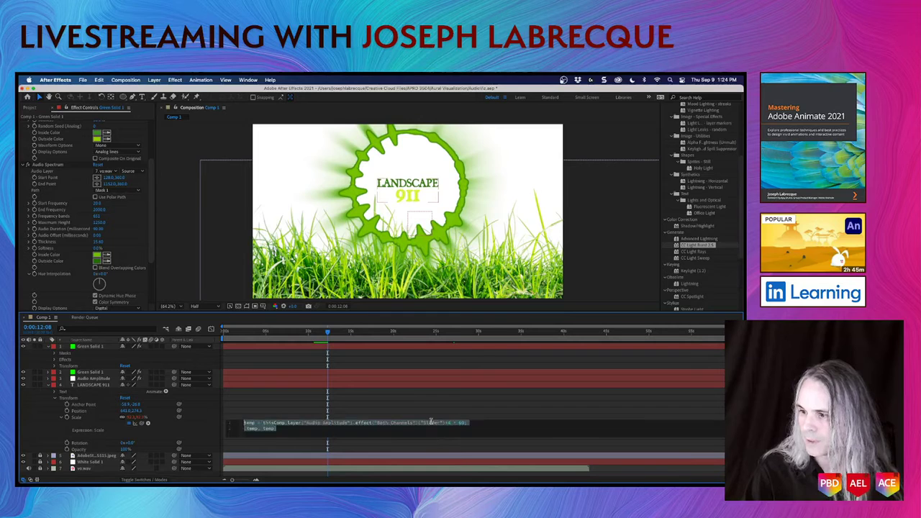
{"action": "left_click", "coordinate": [450, 422]}
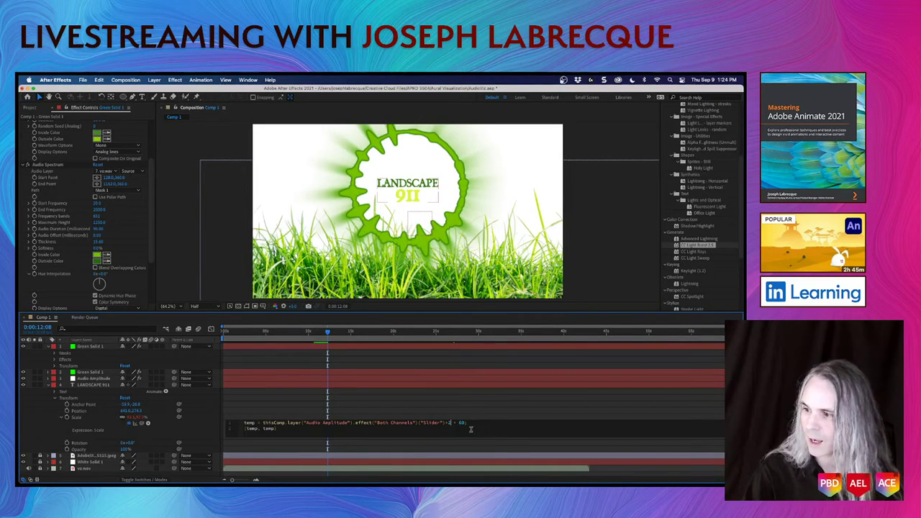
{"action": "left_click", "coordinate": [439, 408]}
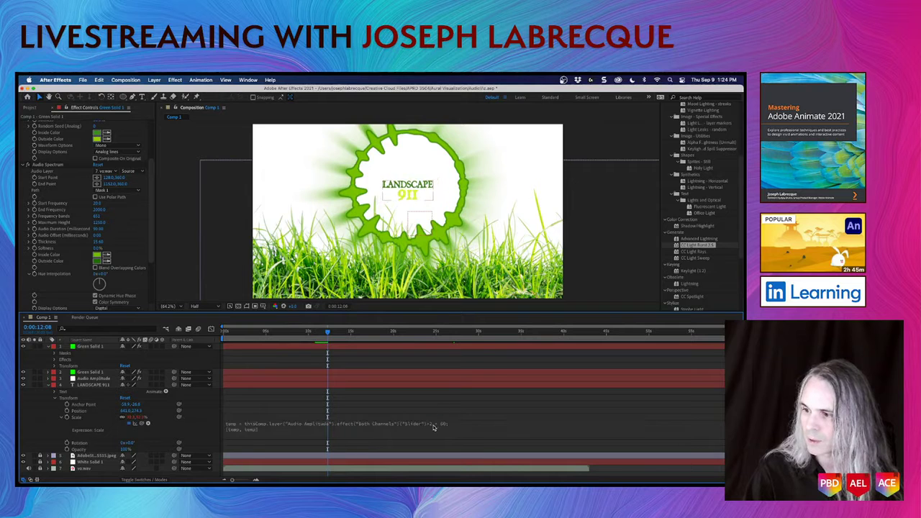
Preview the composition from about 2 seconds and again from about 8 seconds to check the title scaling
{"action": "left_click_drag", "start_coordinate": [328, 333], "coordinate": [240, 333]}
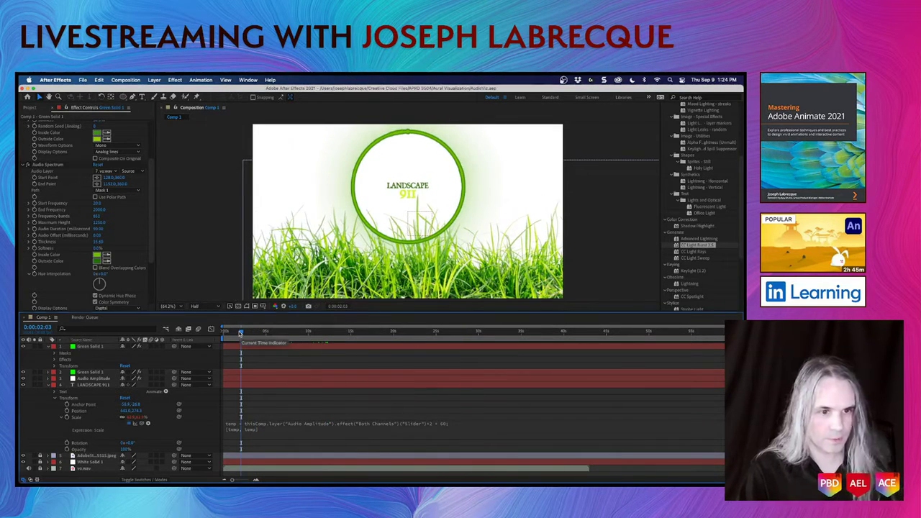
{"action": "key", "text": "space"}
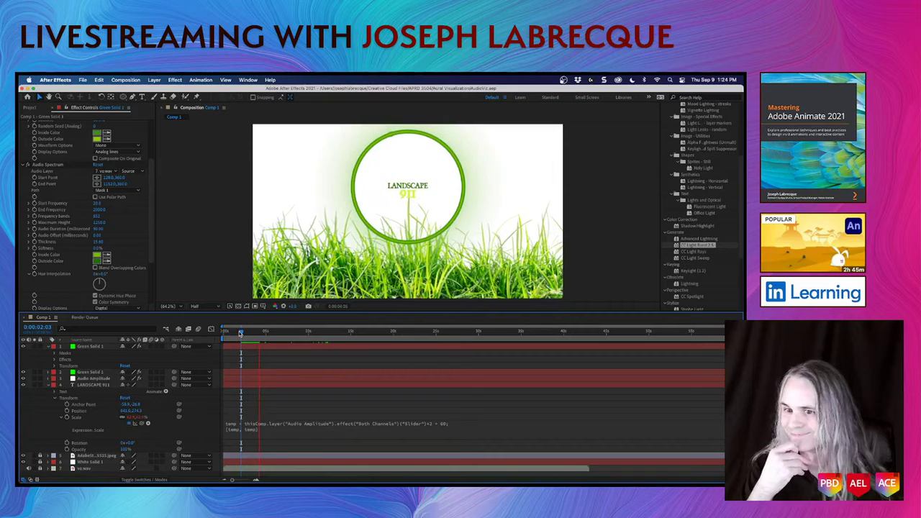
{"action": "key", "text": "space"}
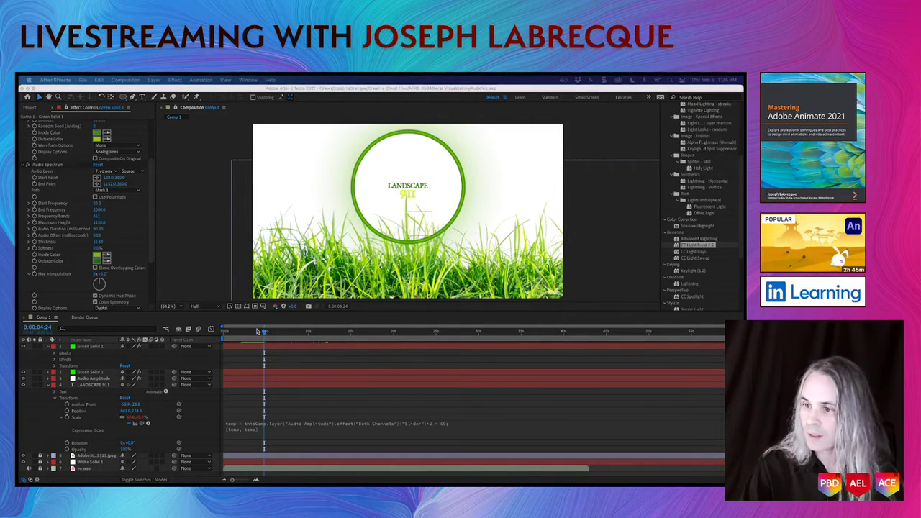
{"action": "left_click", "coordinate": [290, 333]}
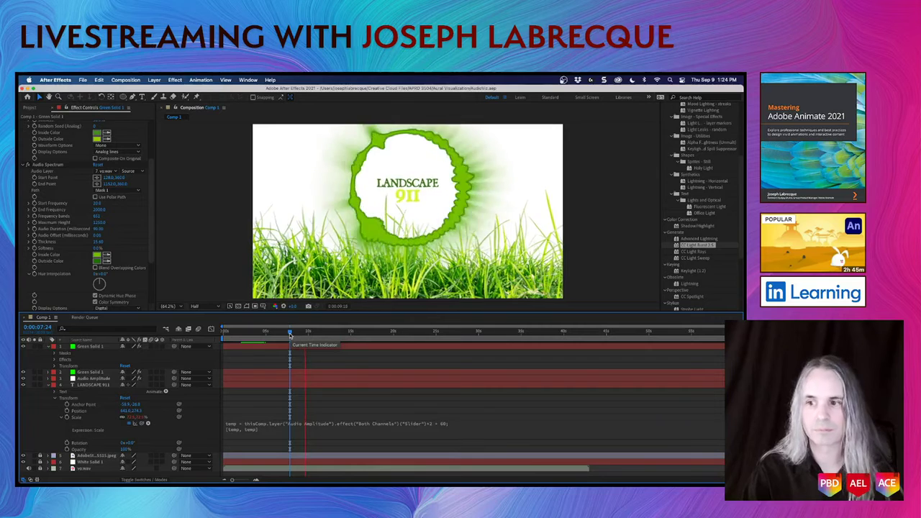
{"action": "key", "text": "space"}
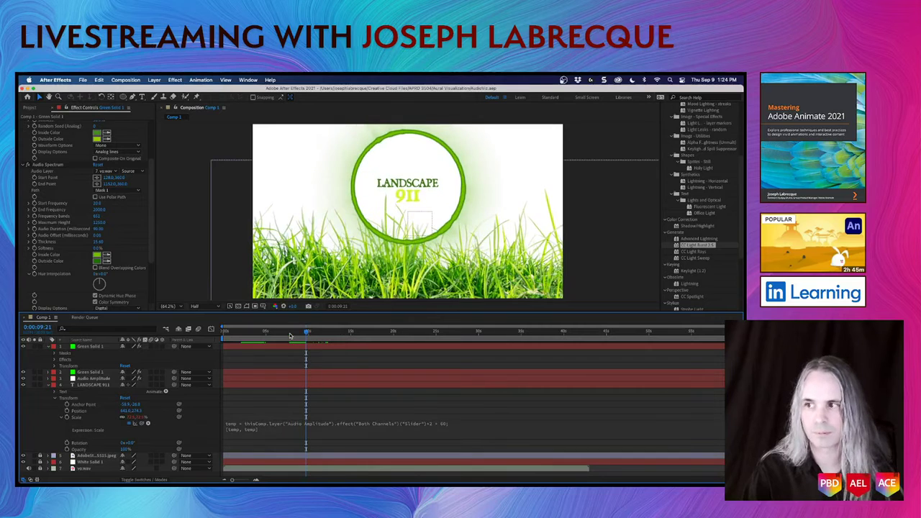
Set the composition preview resolution to Quarter and move the current time to about 7 seconds
{"action": "left_click", "coordinate": [200, 306]}
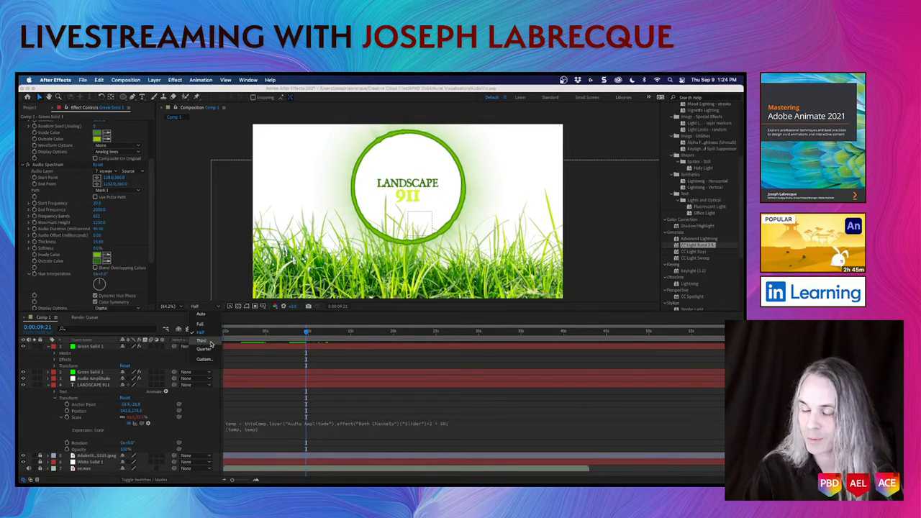
{"action": "left_click", "coordinate": [210, 349]}
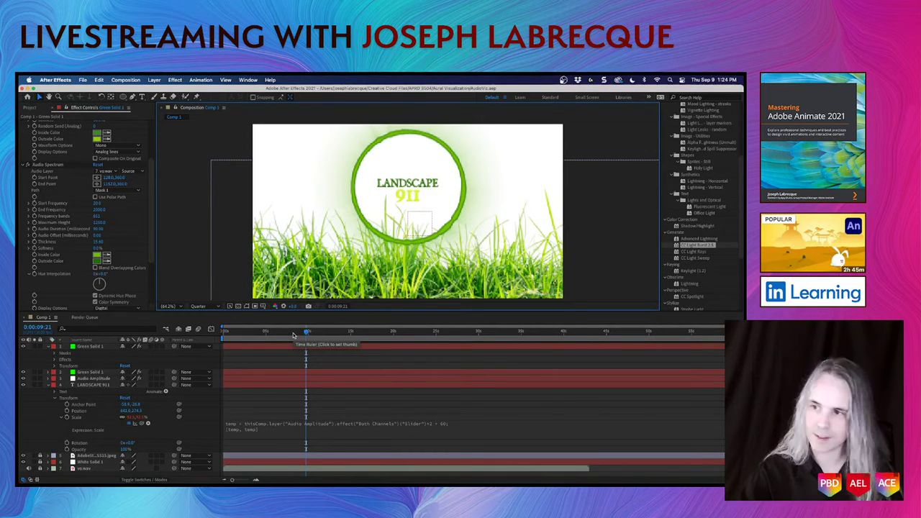
{"action": "left_click", "coordinate": [280, 332]}
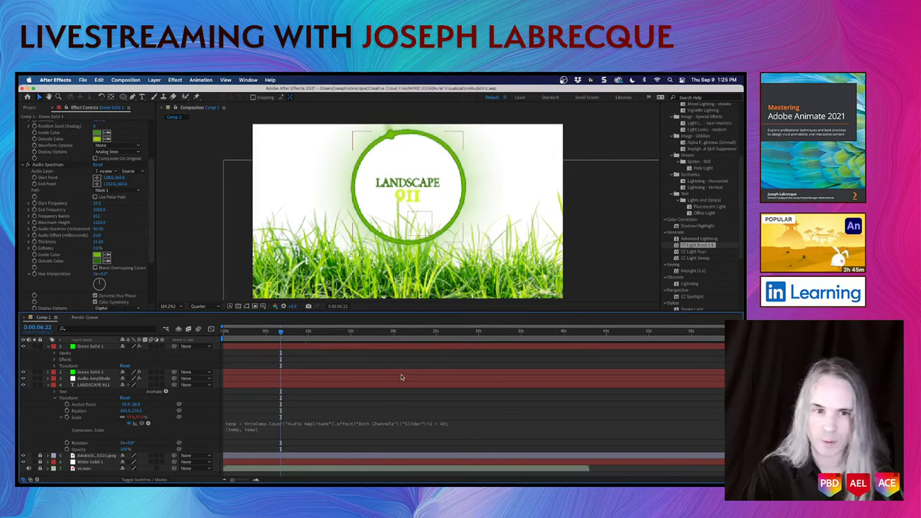